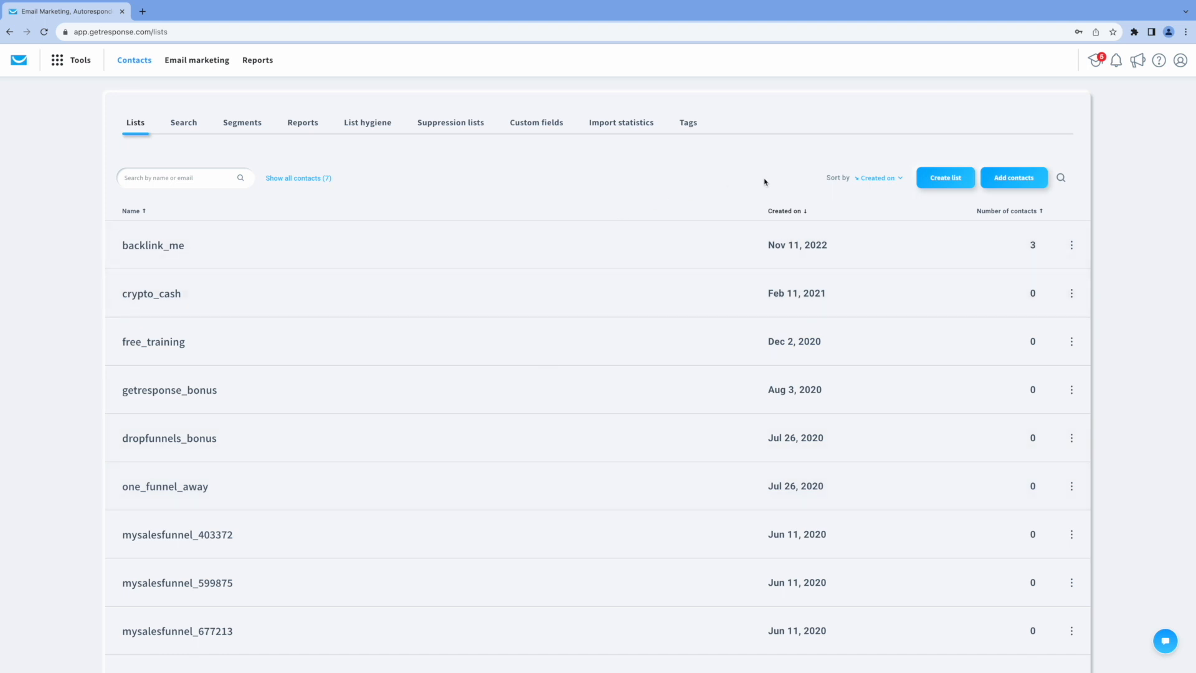
- Create a contact list named Coaching and open it to add contacts
click(942, 180)
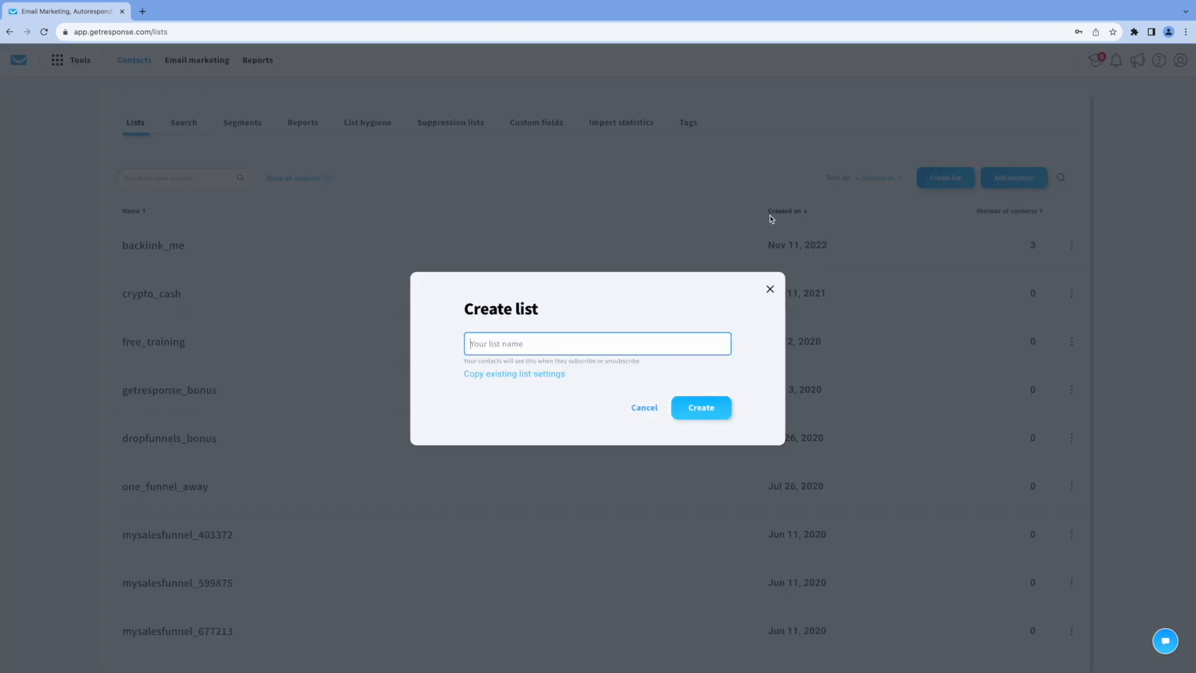
text(ching)
click(701, 409)
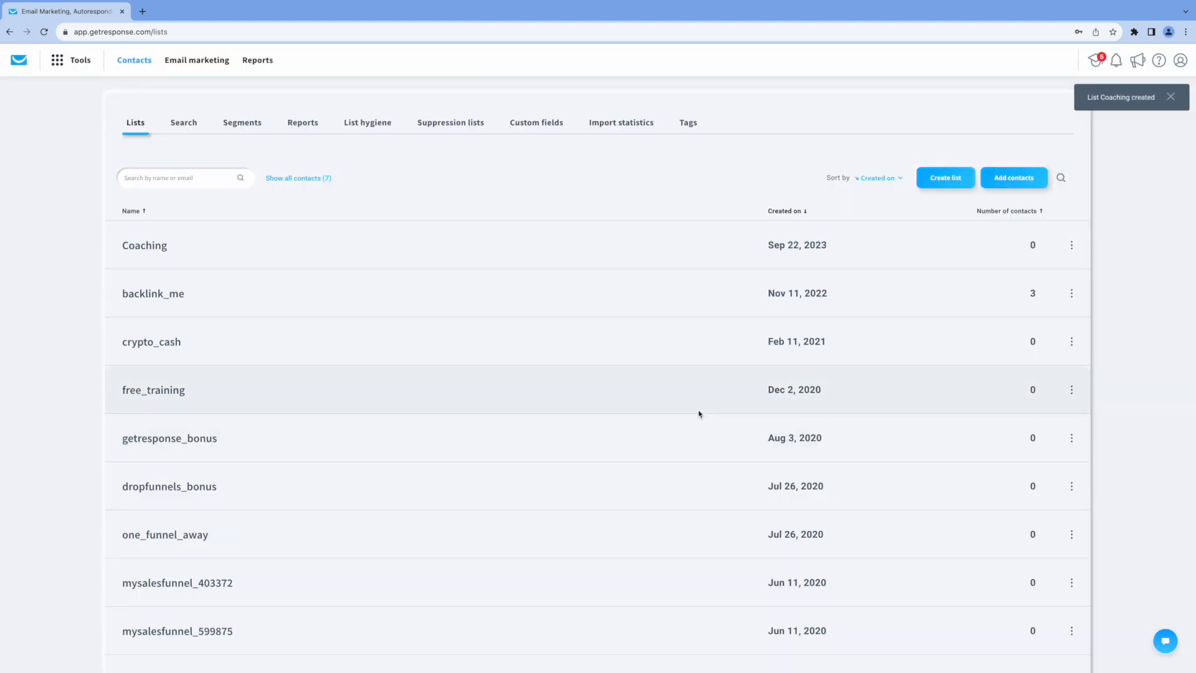
click(151, 247)
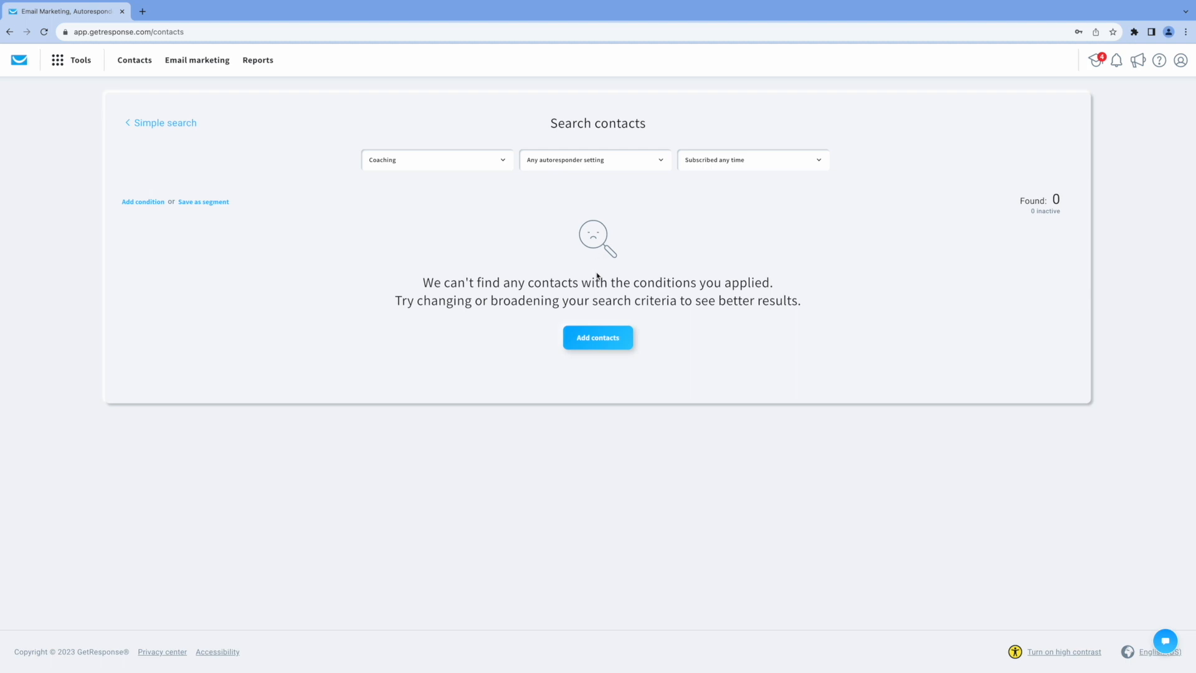
click(601, 344)
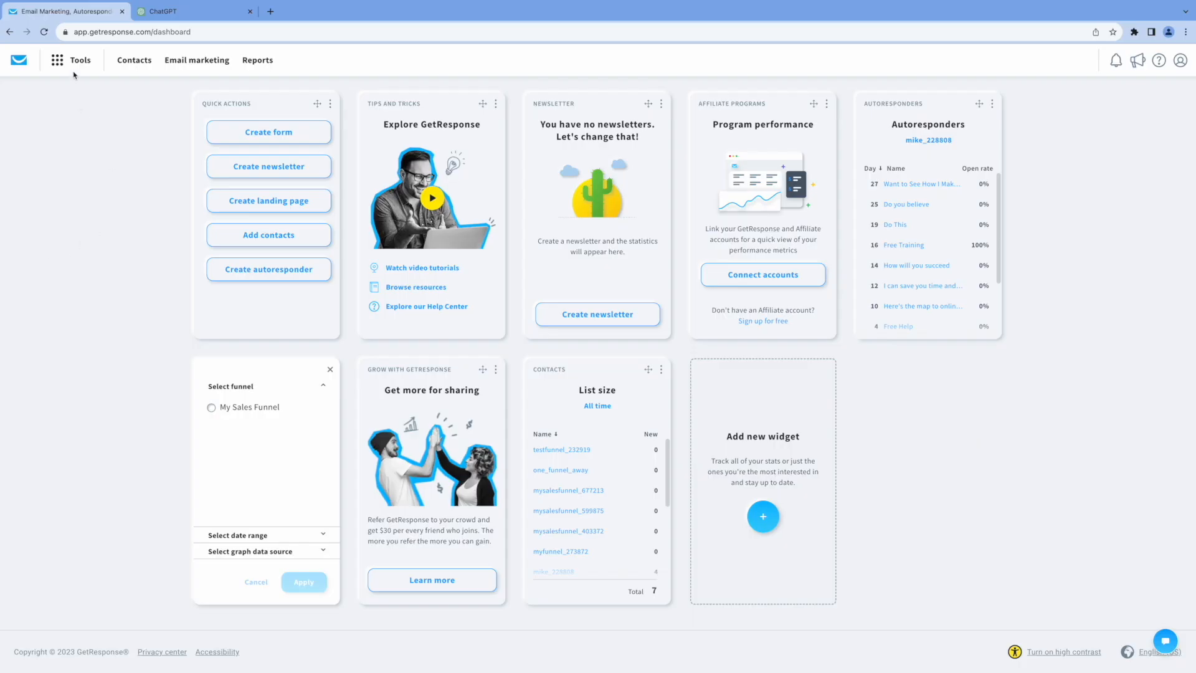
- Start a new autoresponder from the autoresponder management page, choosing to build it by yourself
click(75, 60)
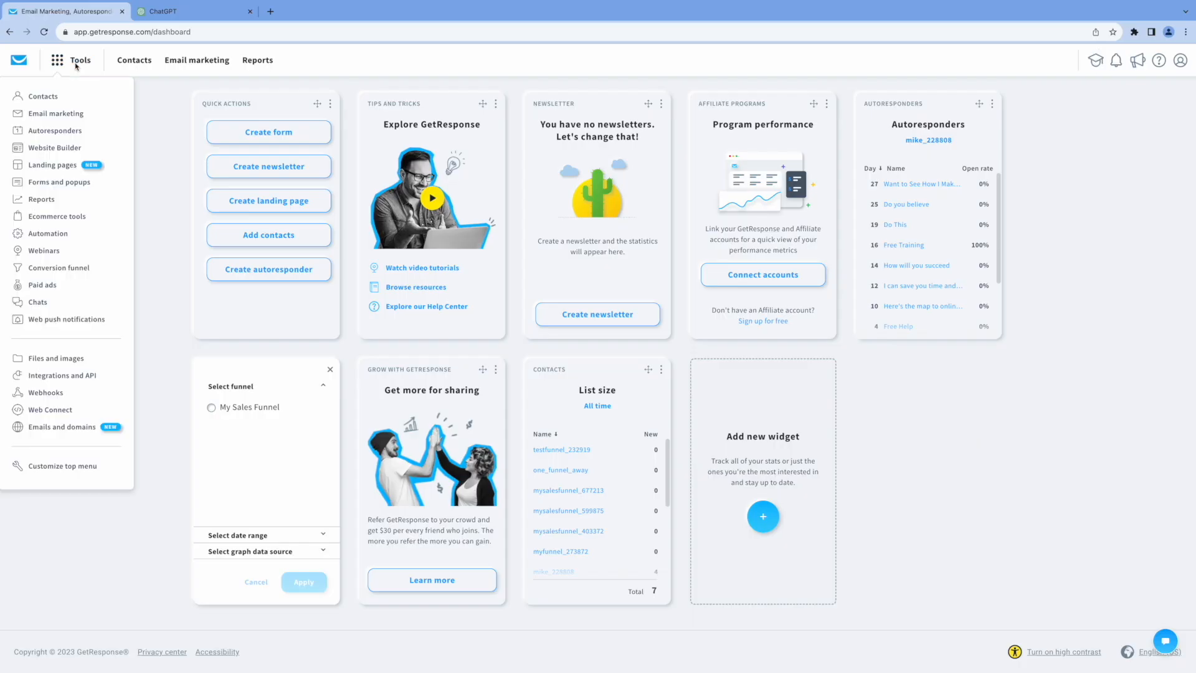
click(65, 134)
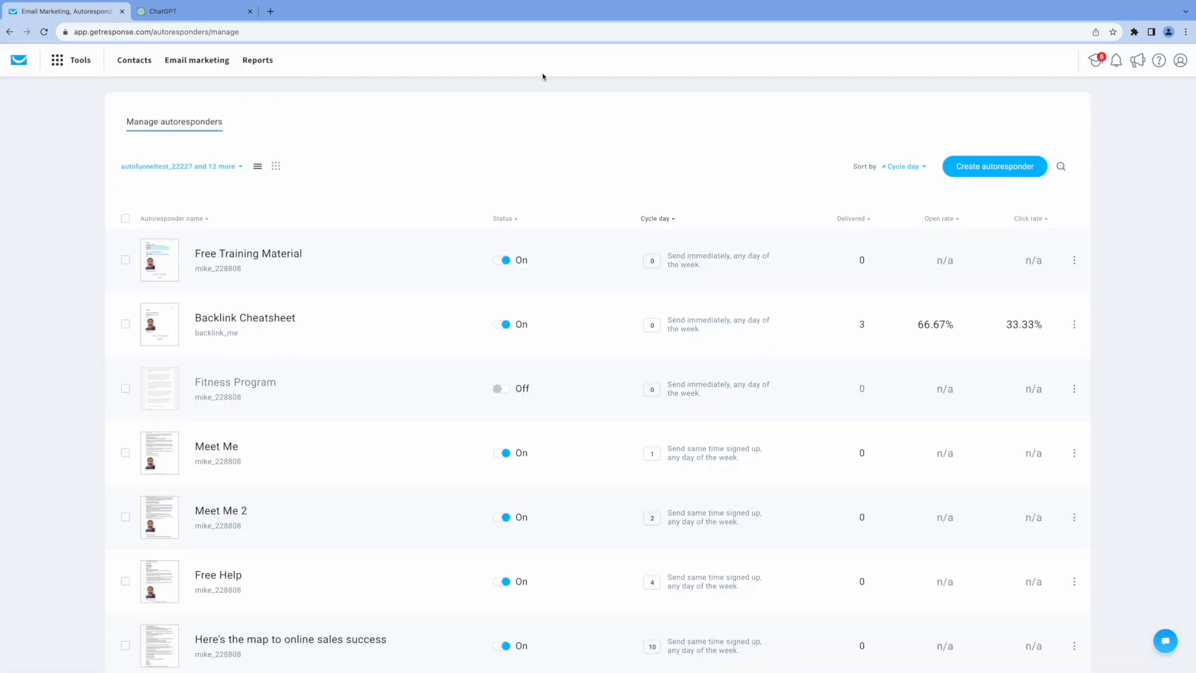
click(966, 170)
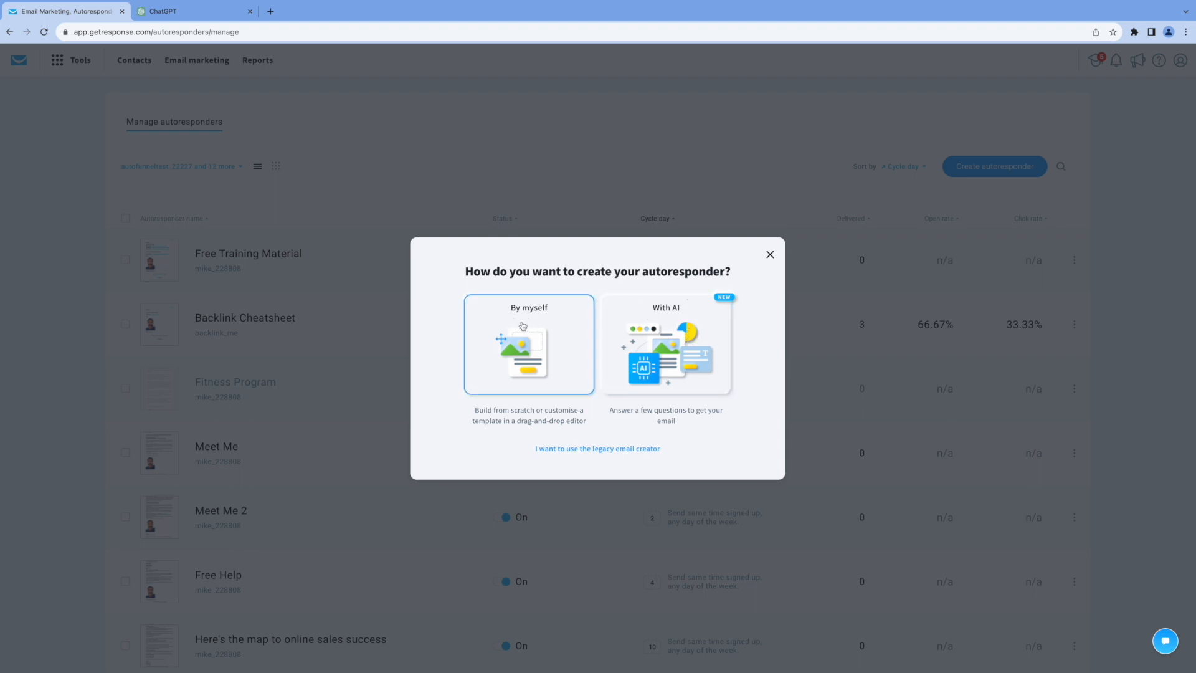
click(529, 345)
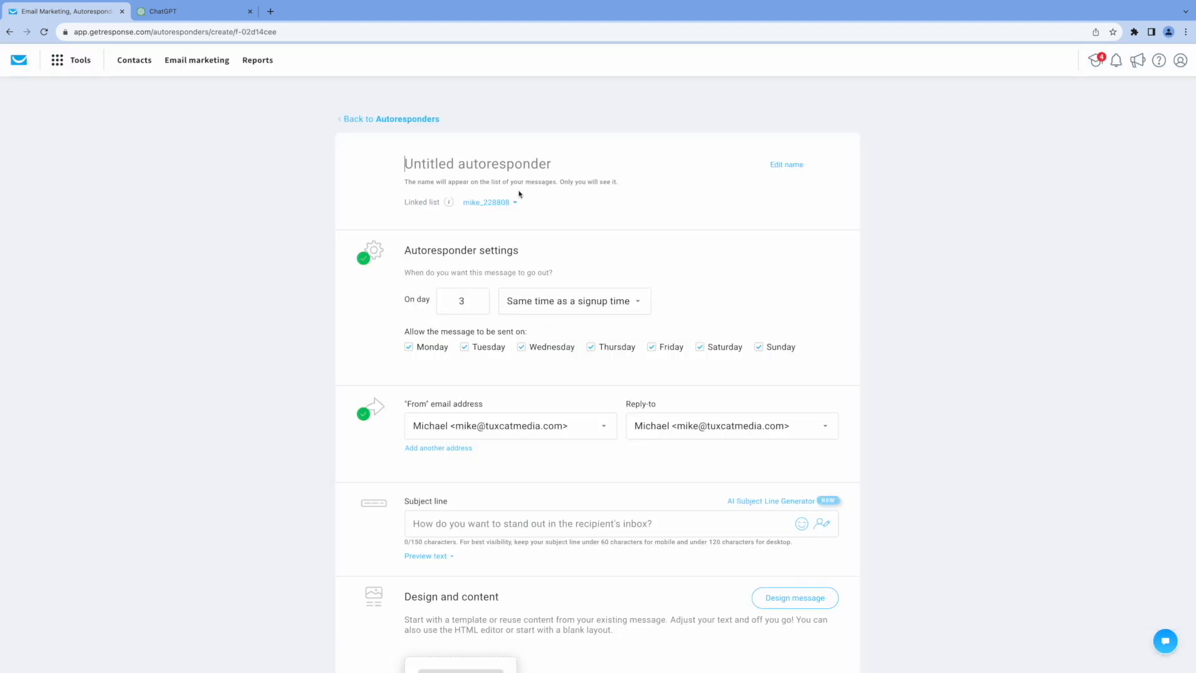
- Name the autoresponder Free Consultation and link it to the Coaching list
text(F)
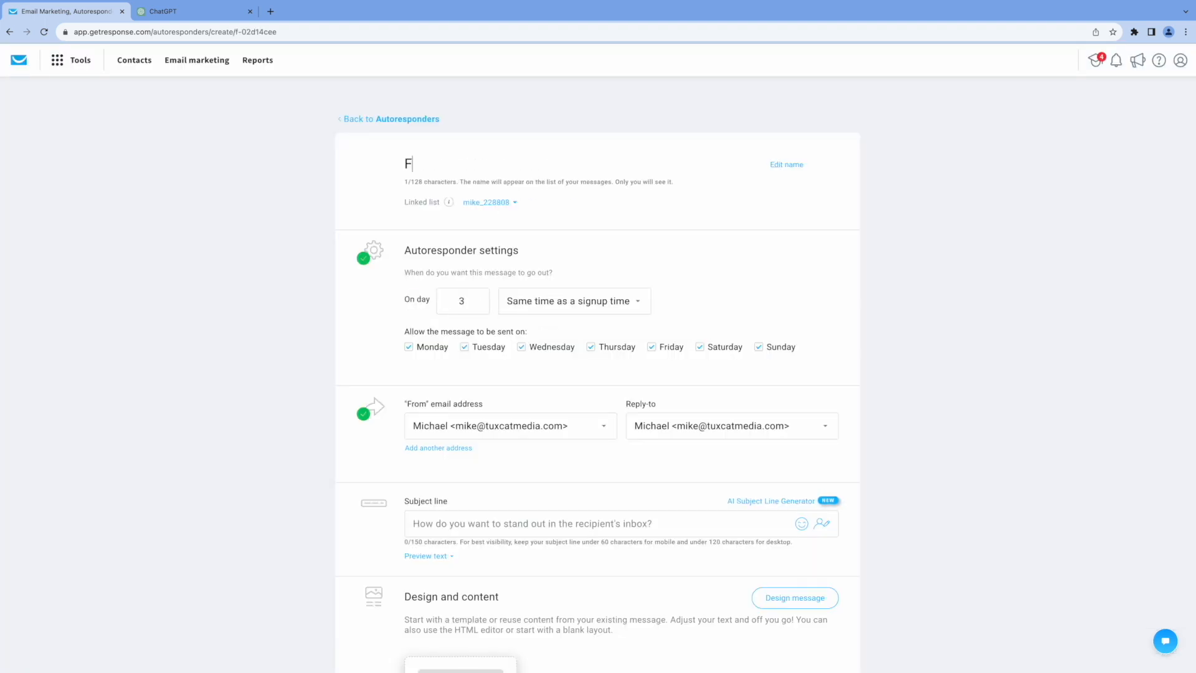
text(ree Consu)
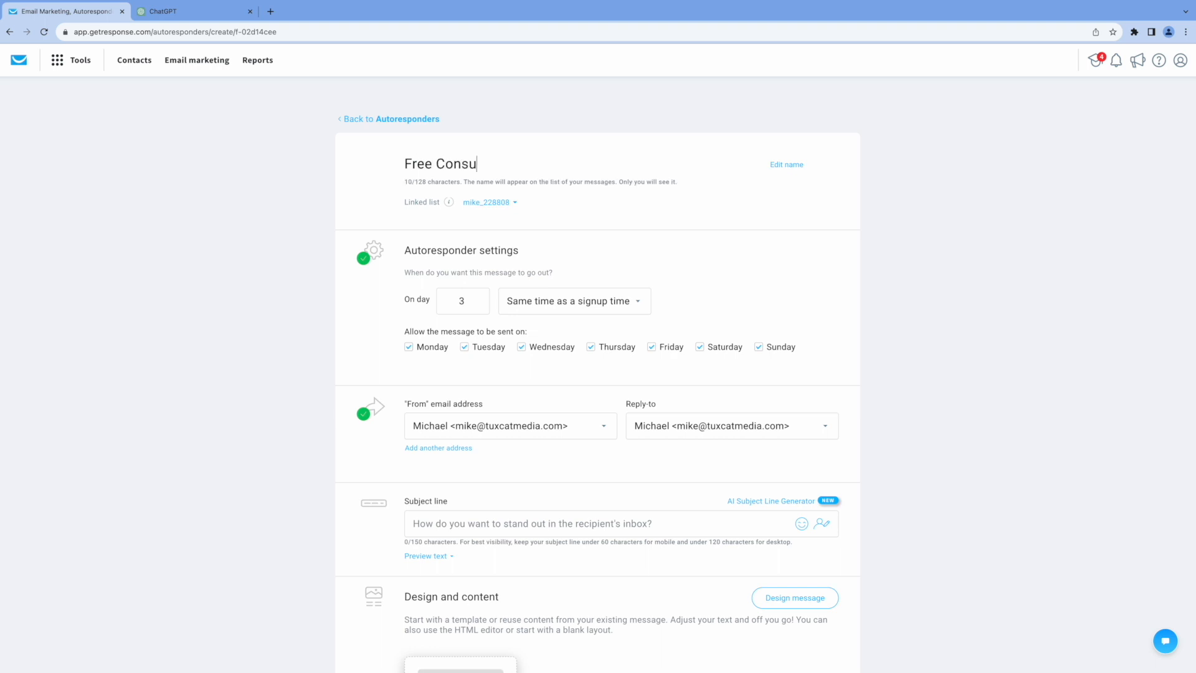
text(ltation)
click(514, 203)
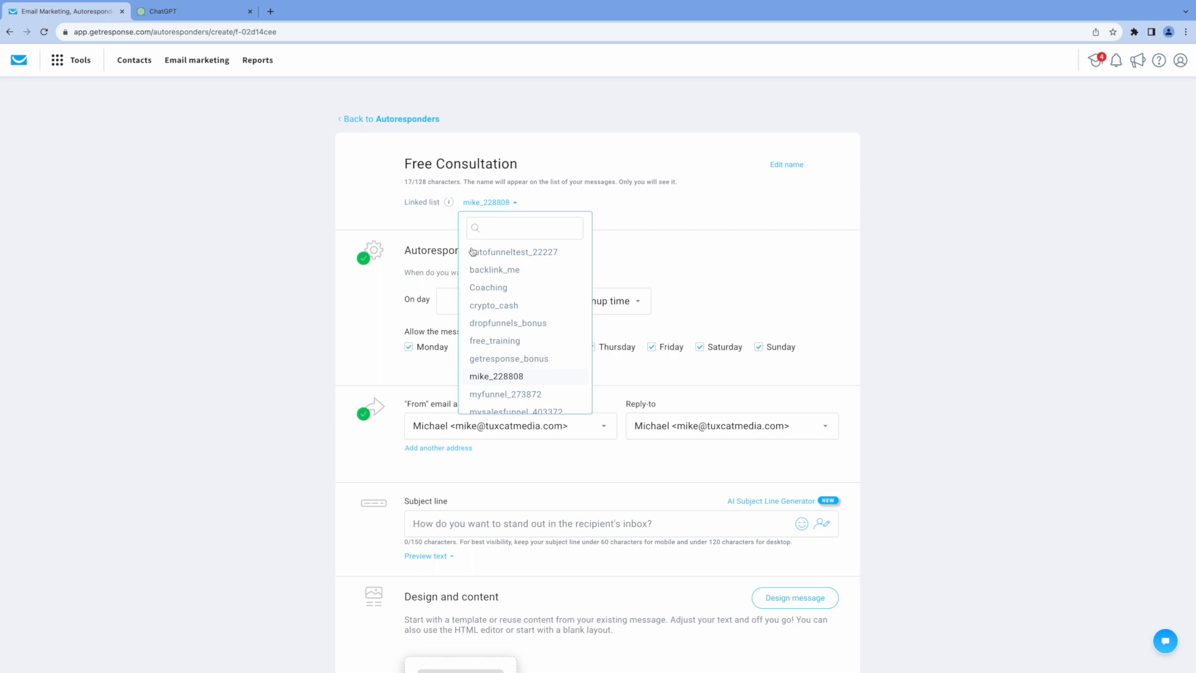
click(487, 290)
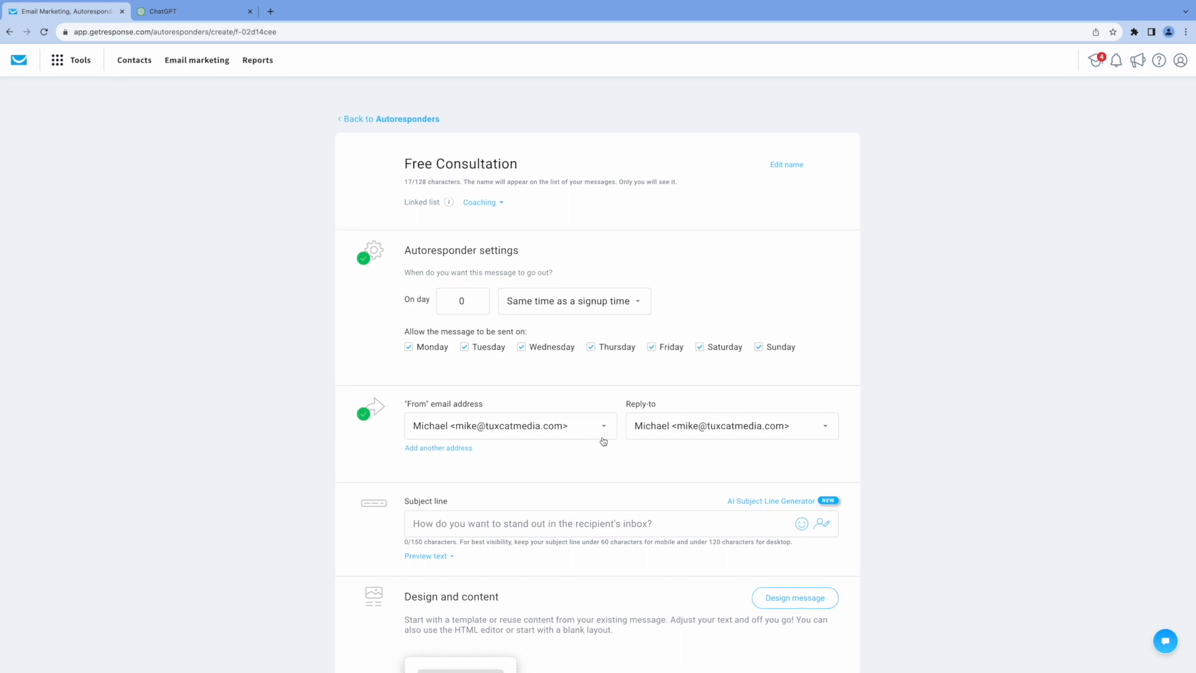
- Switch to ChatGPT and copy "Unlock Your Health and Wellness Potential" from the subject of the generated coaching email
scroll(604, 441, down, 5)
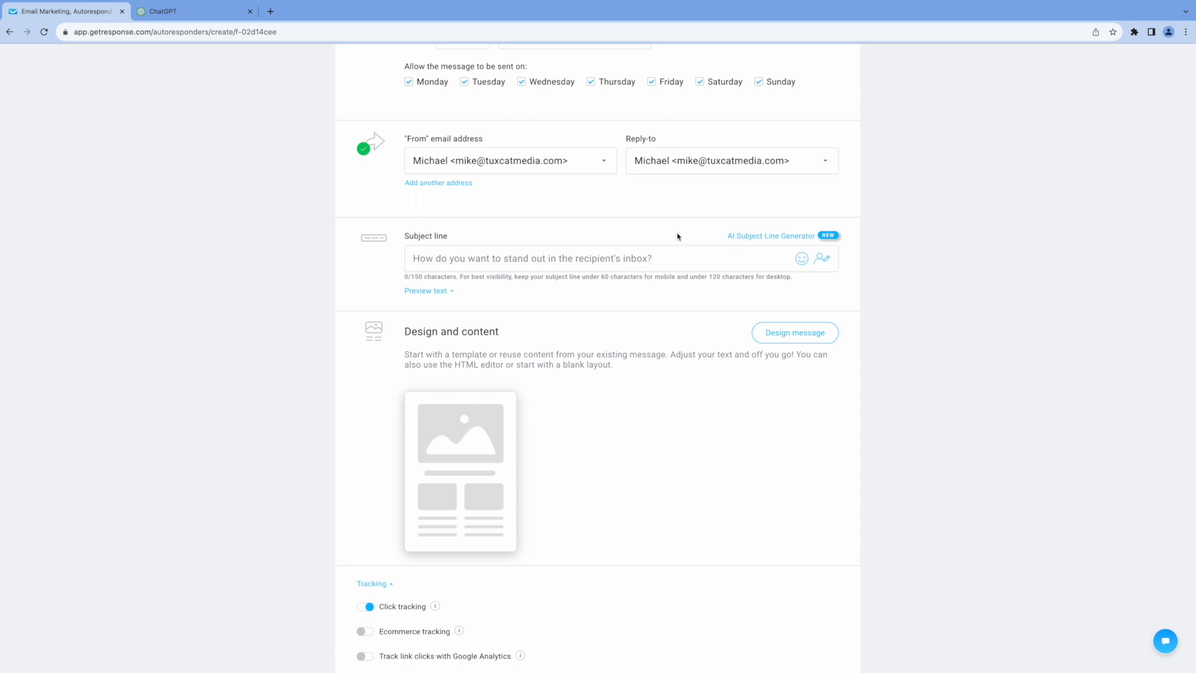
scroll(678, 237, down, 1)
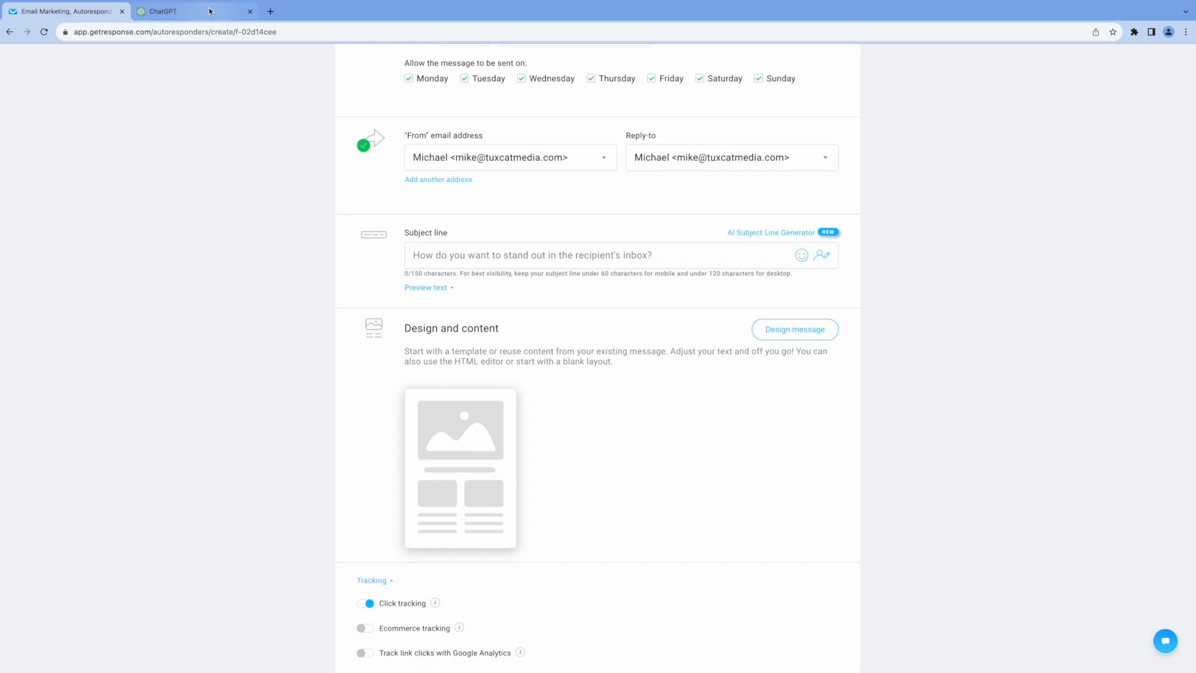
click(210, 11)
click(342, 227)
scroll(374, 232, up, 10)
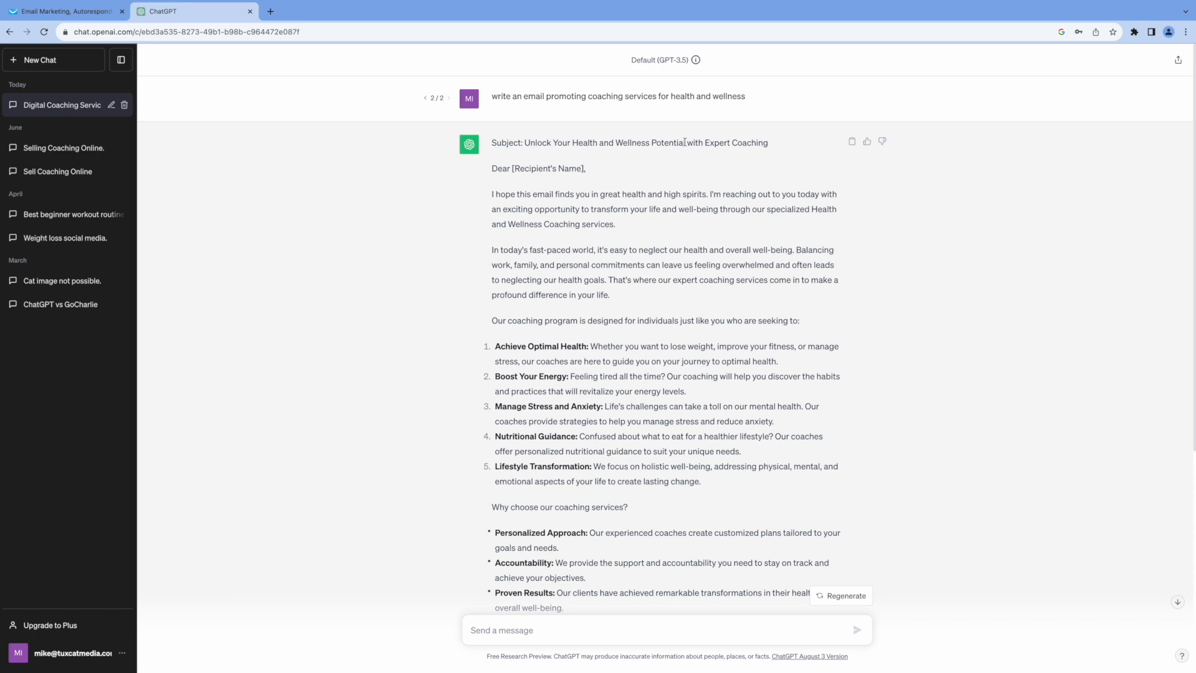
drag(685, 143, 525, 141)
key(ctrl+c)
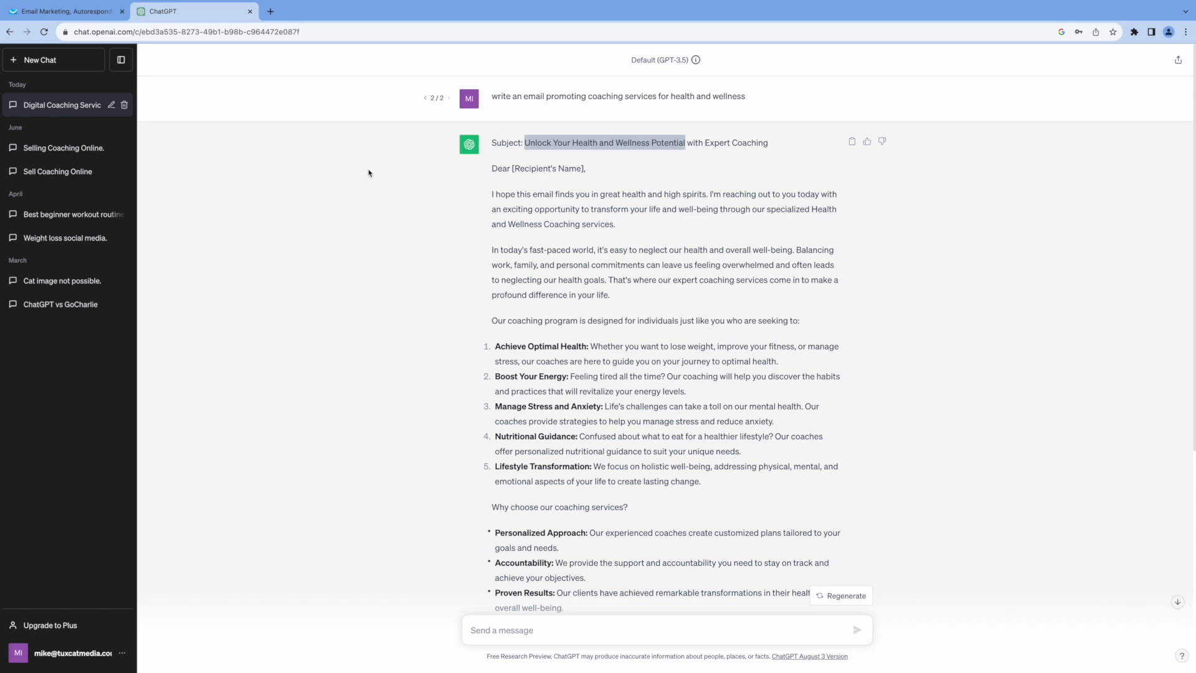
- Return to the autoresponder in GetResponse, set the subject line to "Unlock Your Health and Wellness Potential!" and open the message design options
click(86, 13)
click(437, 257)
key(ctrl+v)
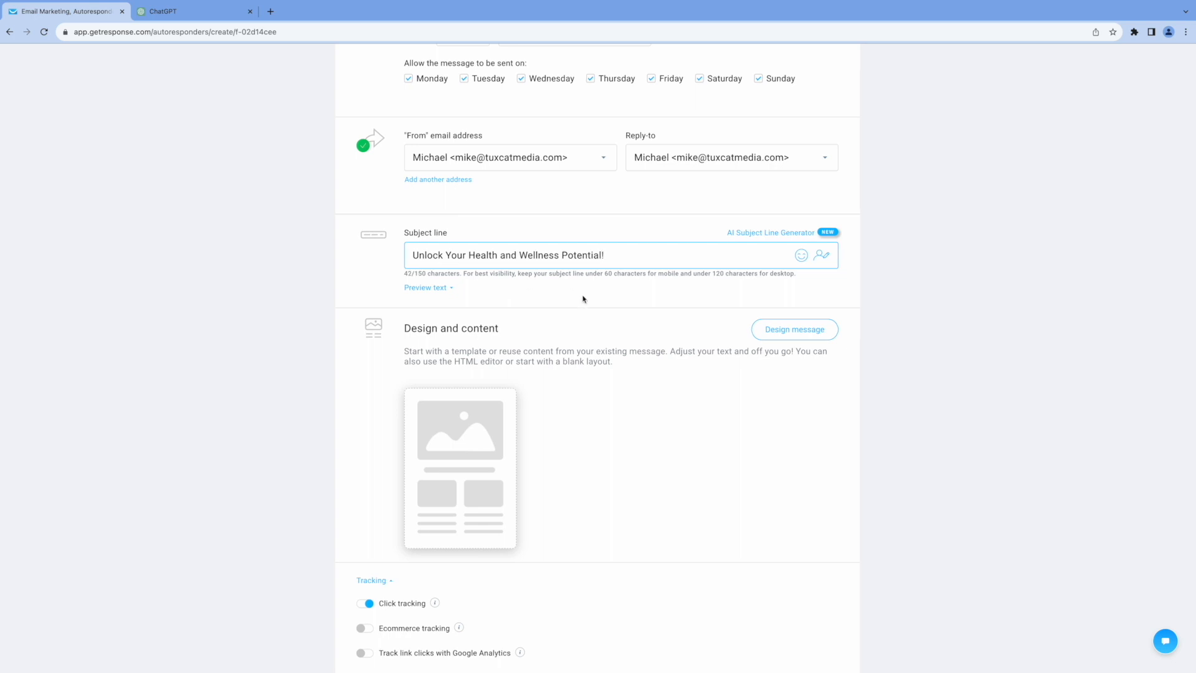
click(772, 332)
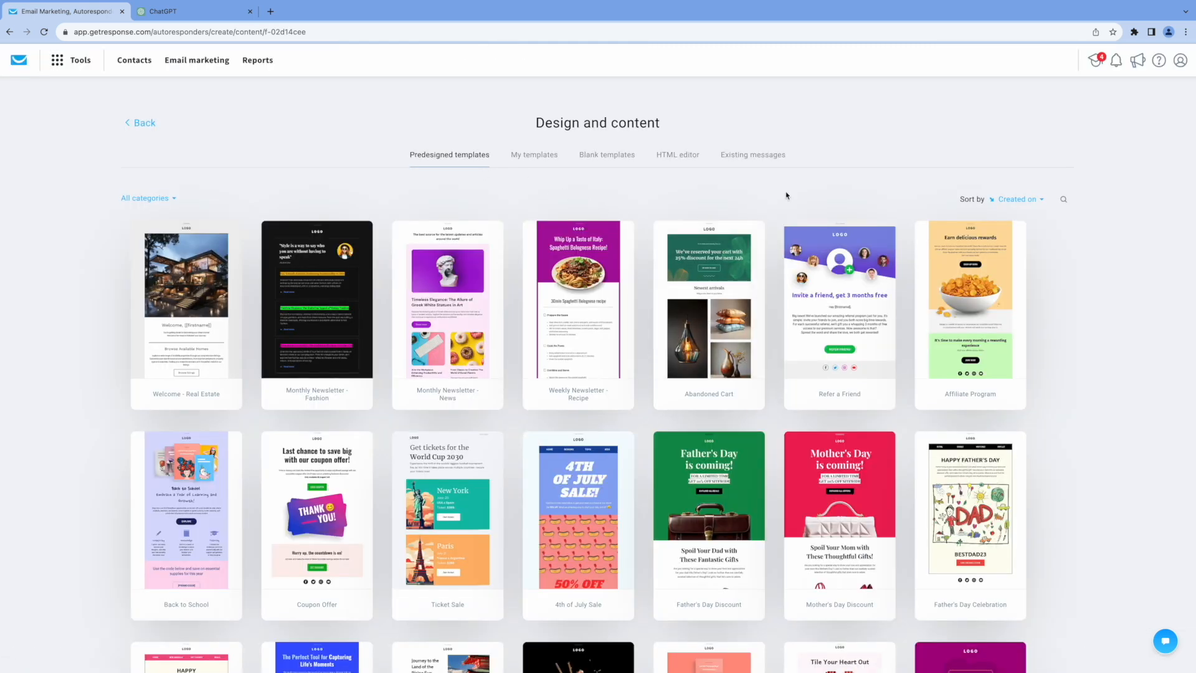
- Find the Mental health coaching design among the predesigned templates and use it for the message
scroll(1041, 336, down, 4)
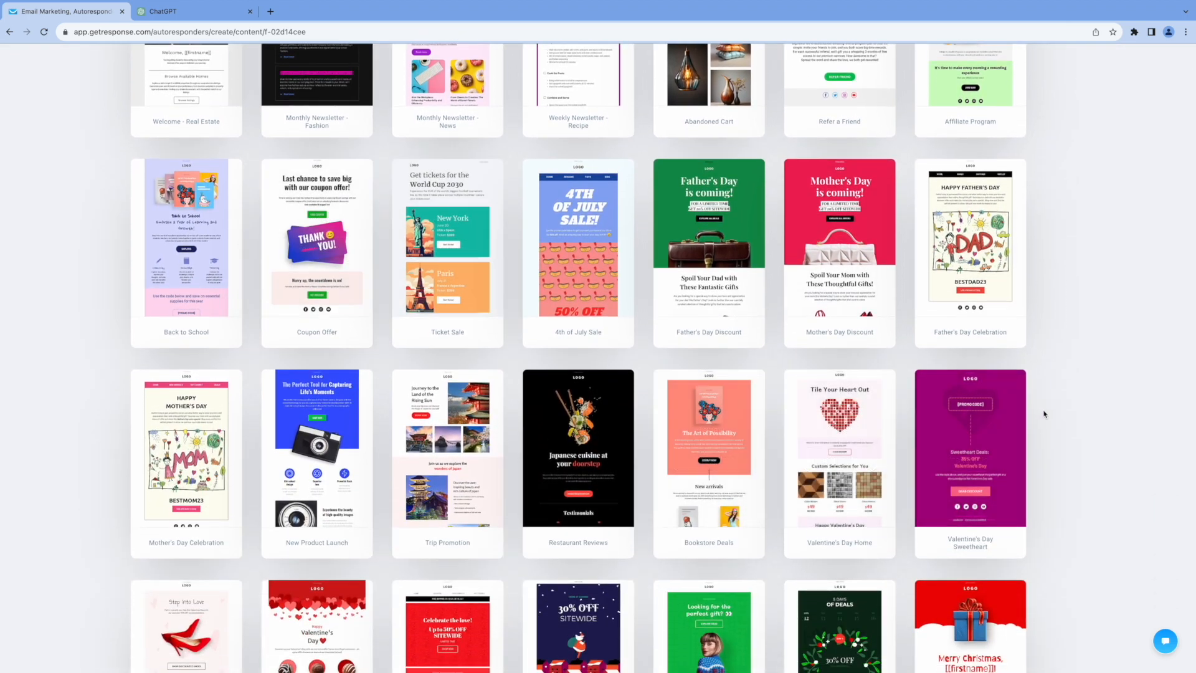
scroll(1044, 414, down, 6)
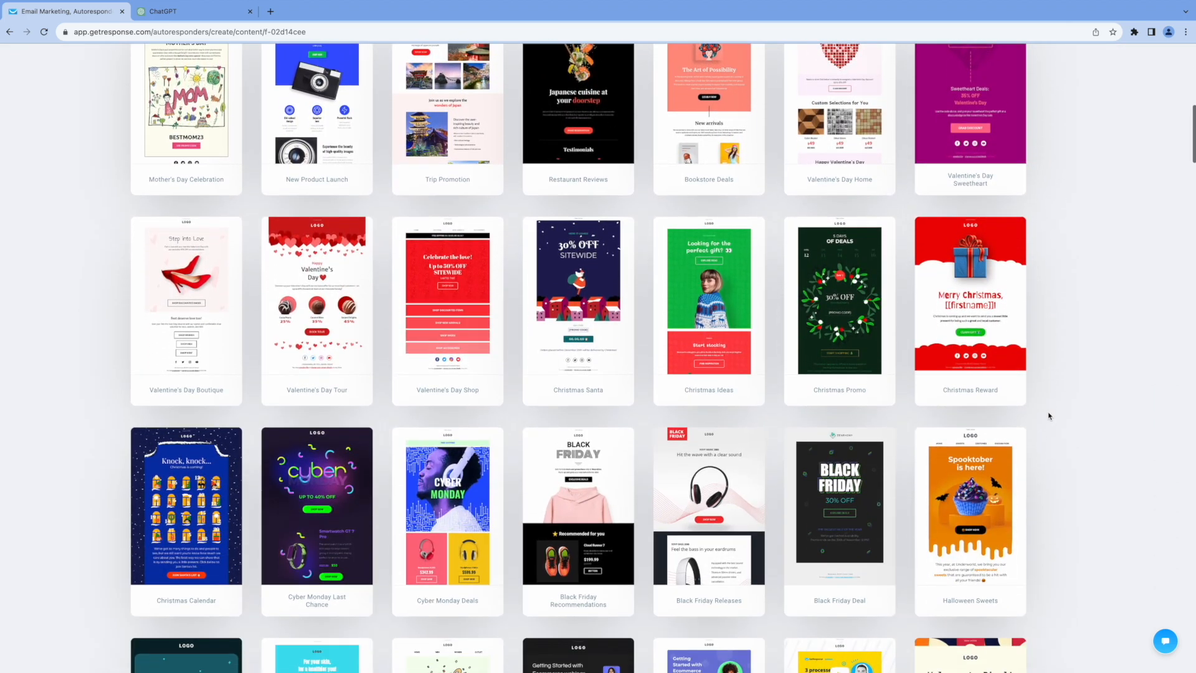
scroll(1049, 416, down, 5)
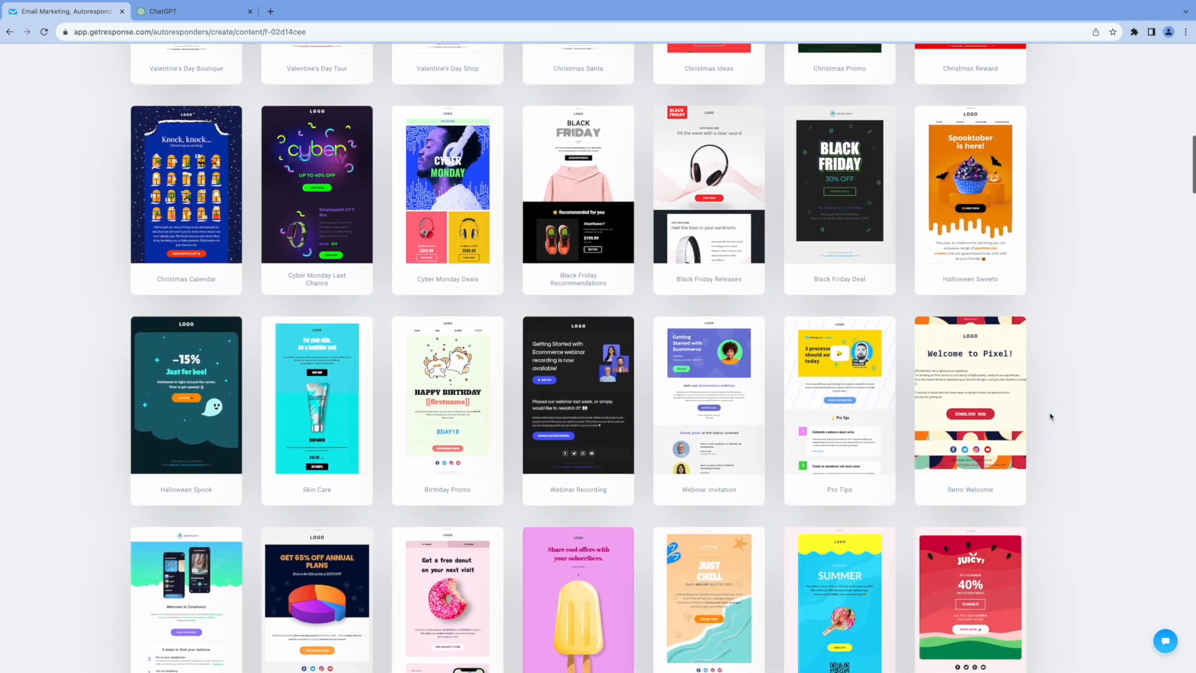
scroll(1049, 415, down, 10)
mouse_move(978, 322)
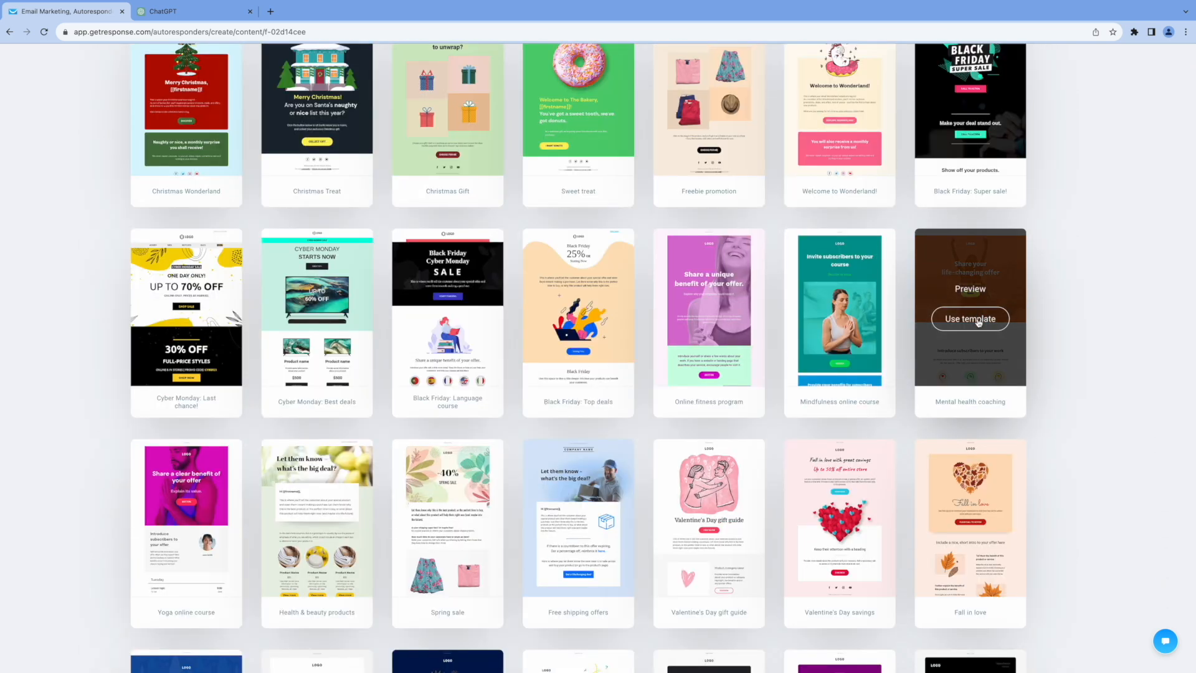
click(977, 319)
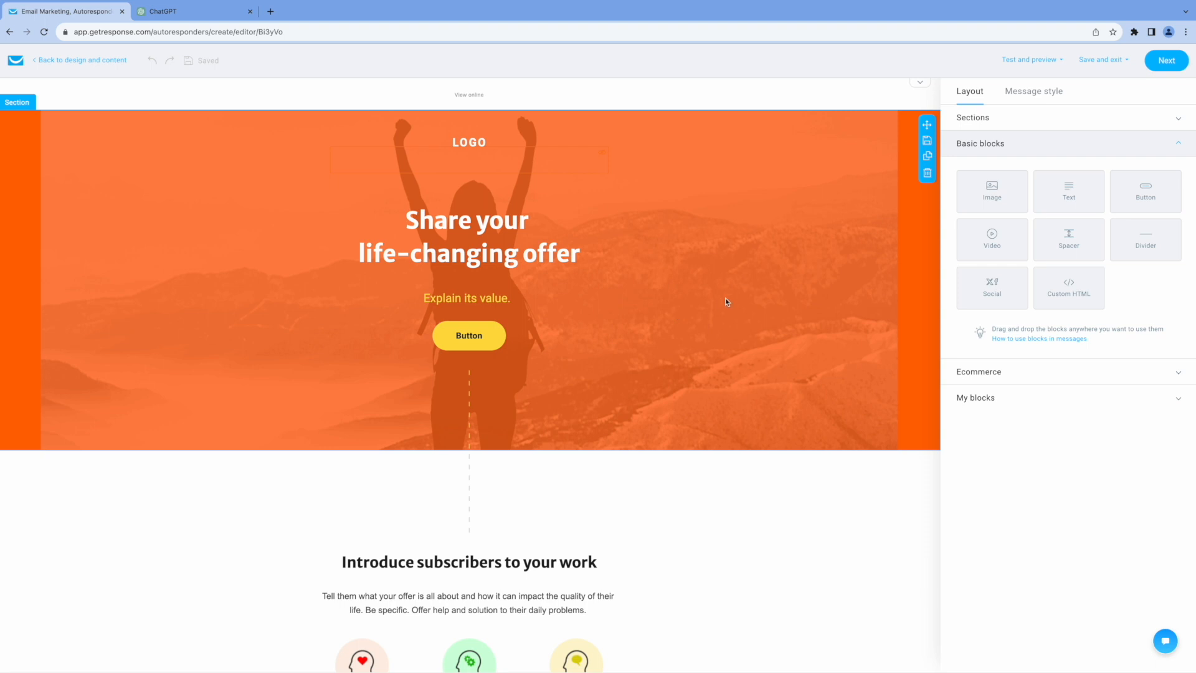
- Examine the template's logo, headline, section and button settings and its overall layout, and leave the editor without saving
click(465, 144)
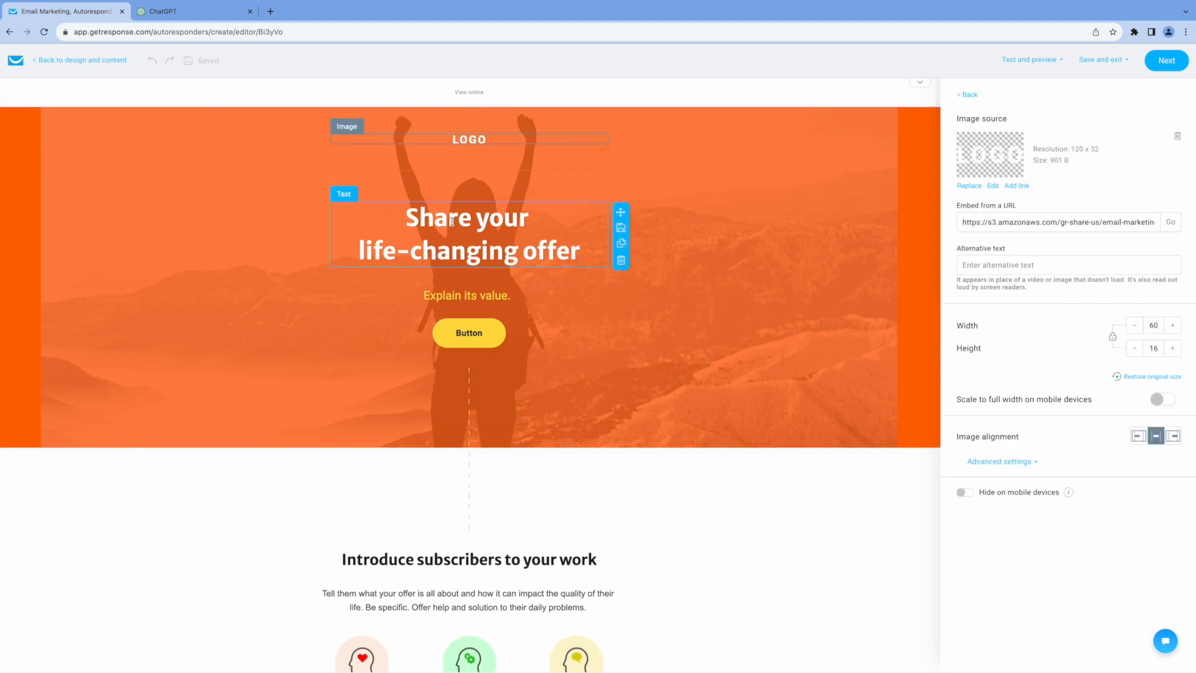
click(451, 222)
drag(404, 215, 540, 303)
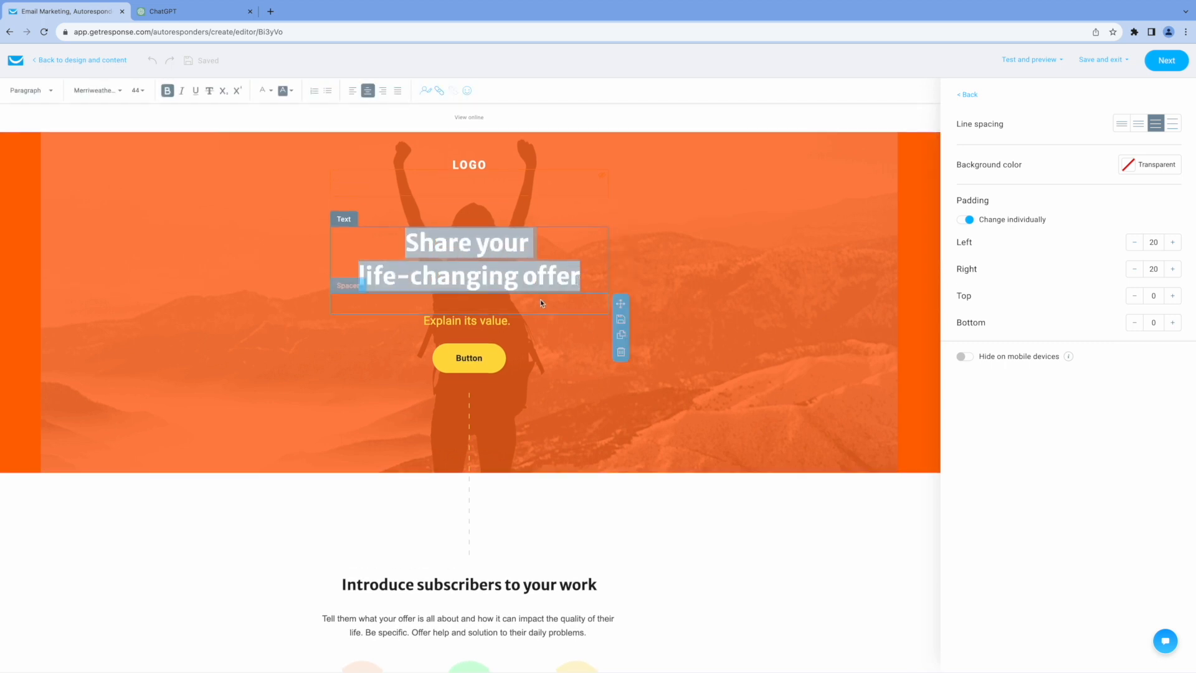
click(663, 226)
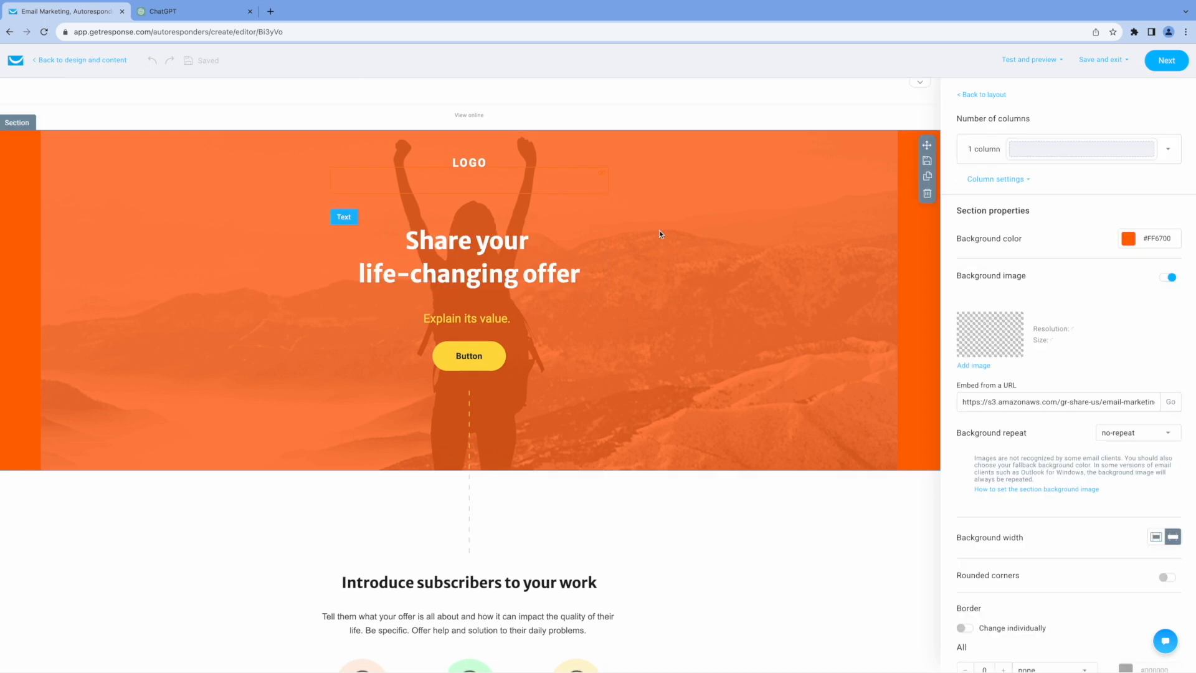
click(480, 332)
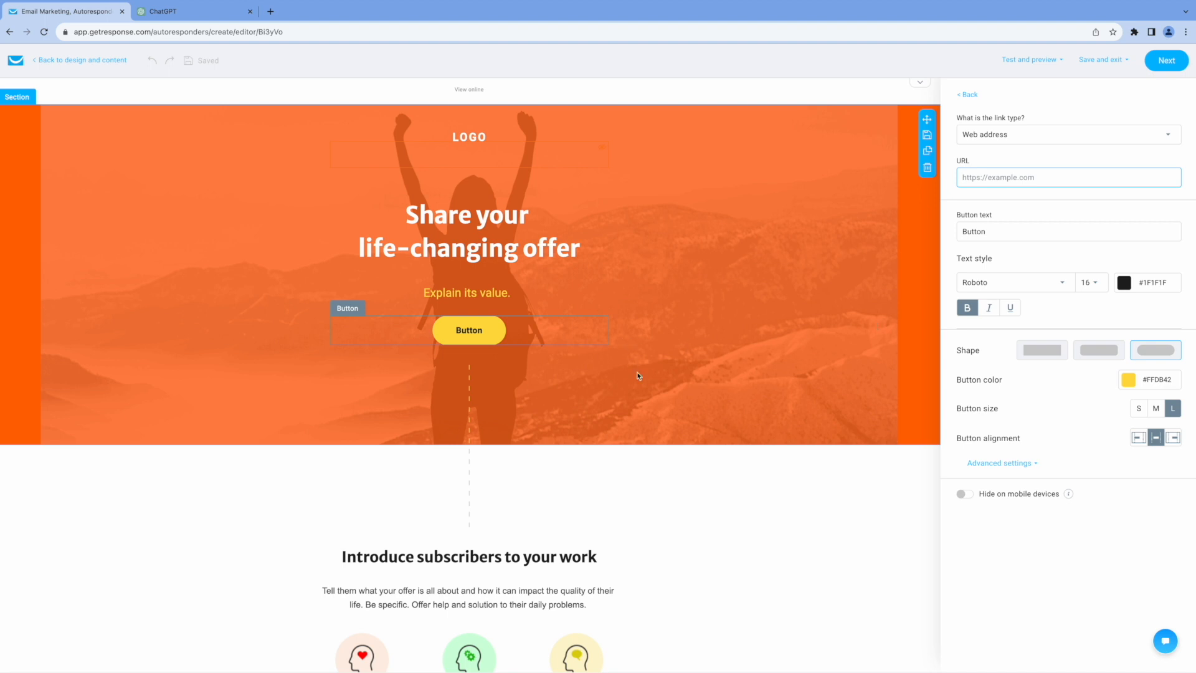
scroll(795, 470, down, 7)
scroll(794, 469, down, 1)
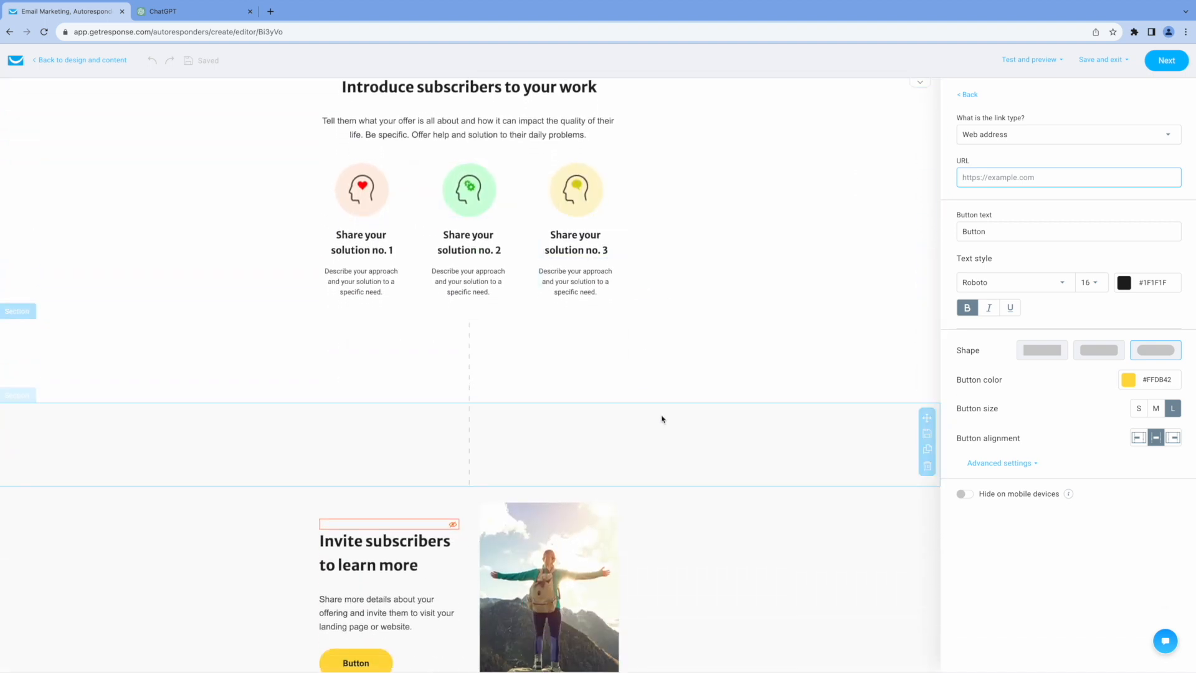
scroll(662, 420, down, 9)
scroll(648, 361, up, 17)
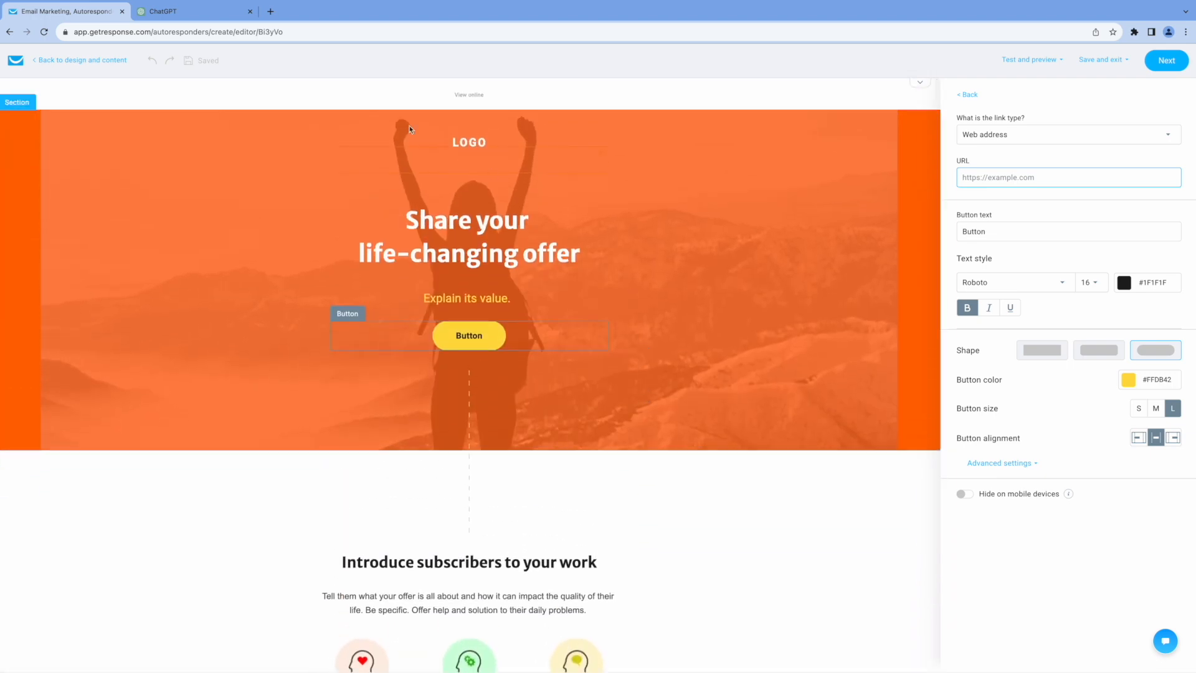
click(104, 61)
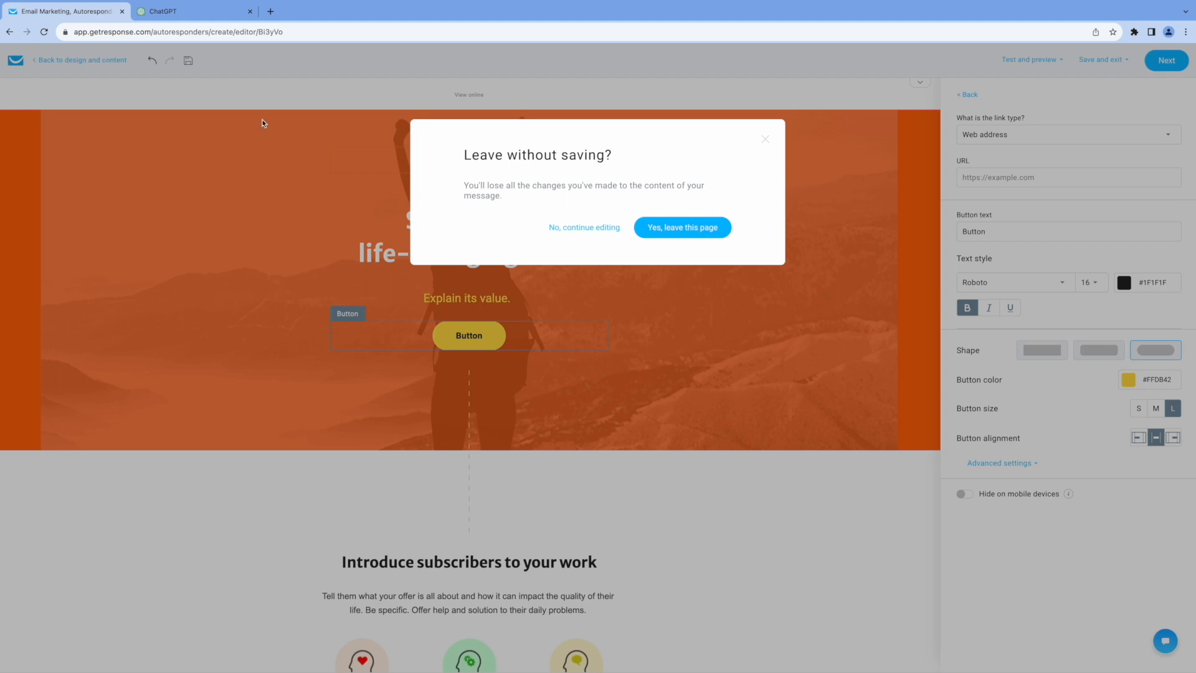
click(674, 235)
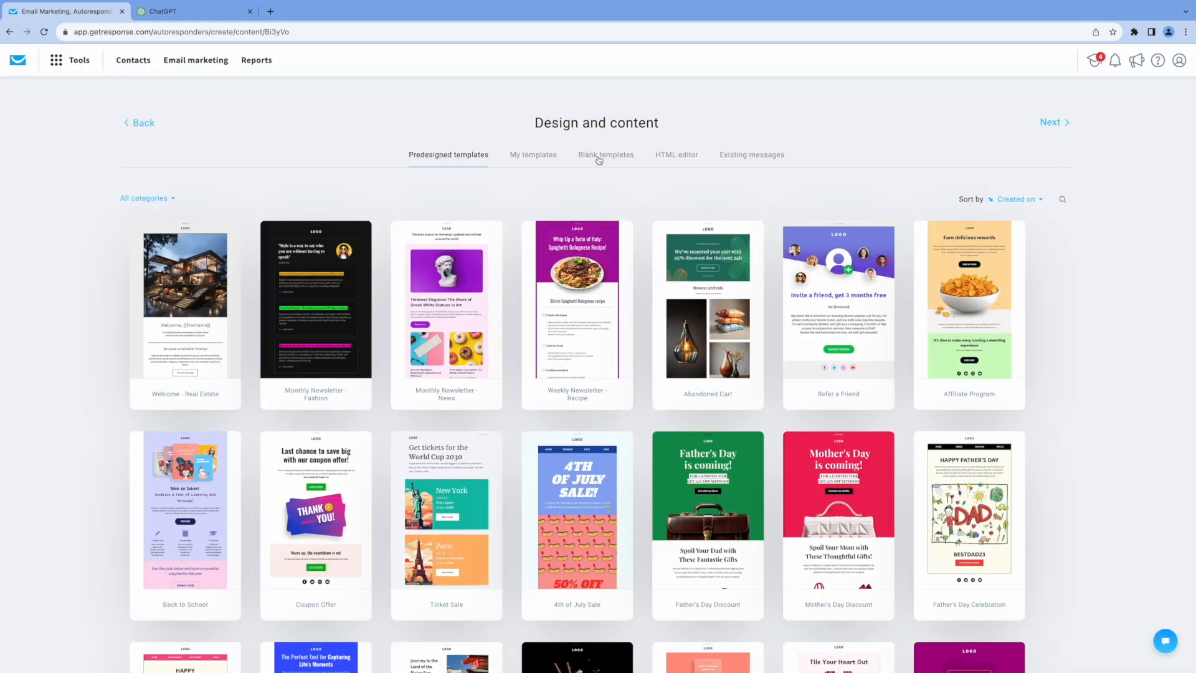
- Use the Blank template for the message, overwriting the existing content, and add a Text block to its empty layout area
click(598, 159)
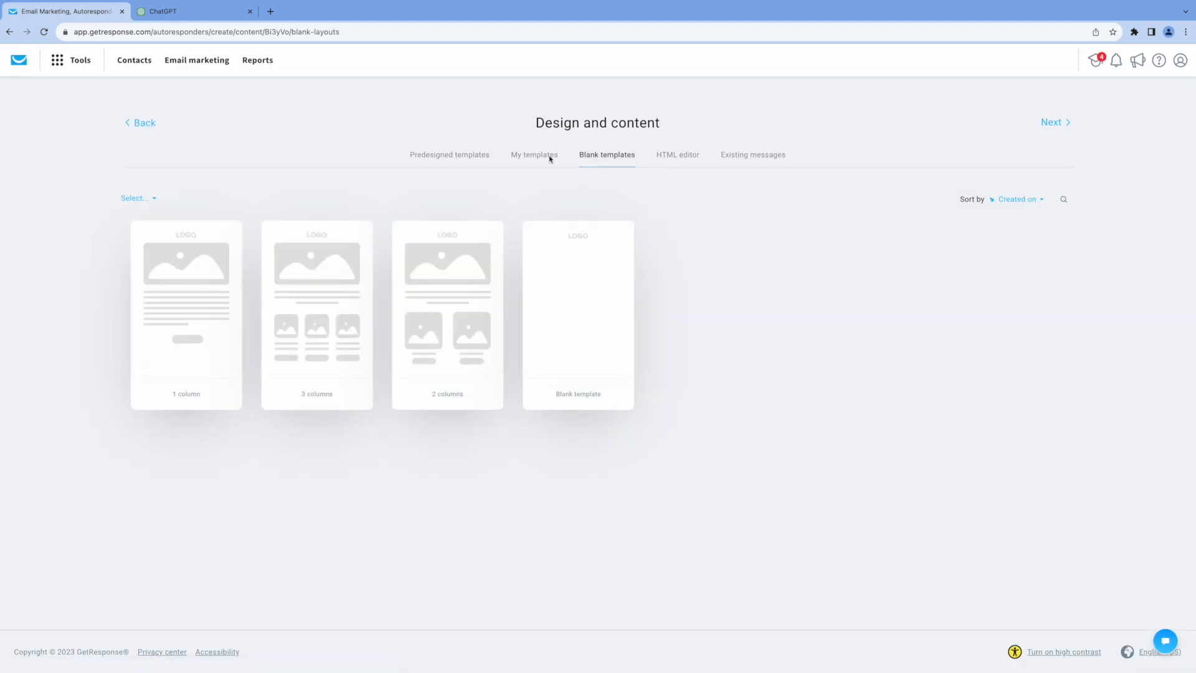
mouse_move(334, 297)
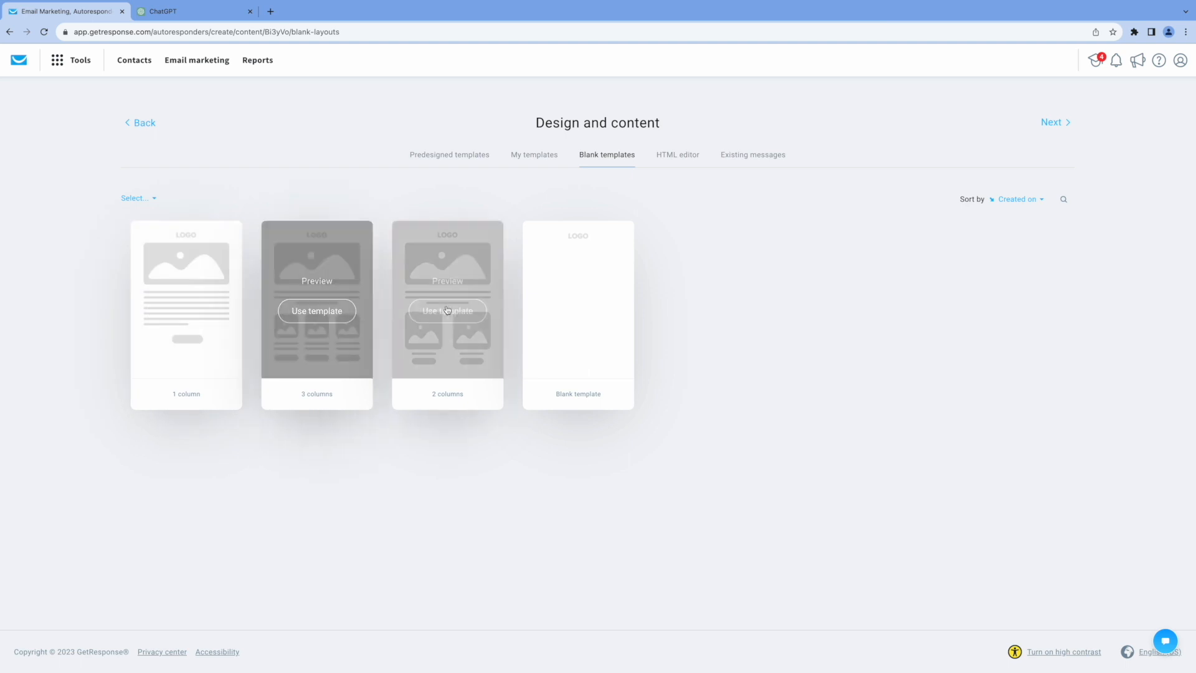
mouse_move(414, 299)
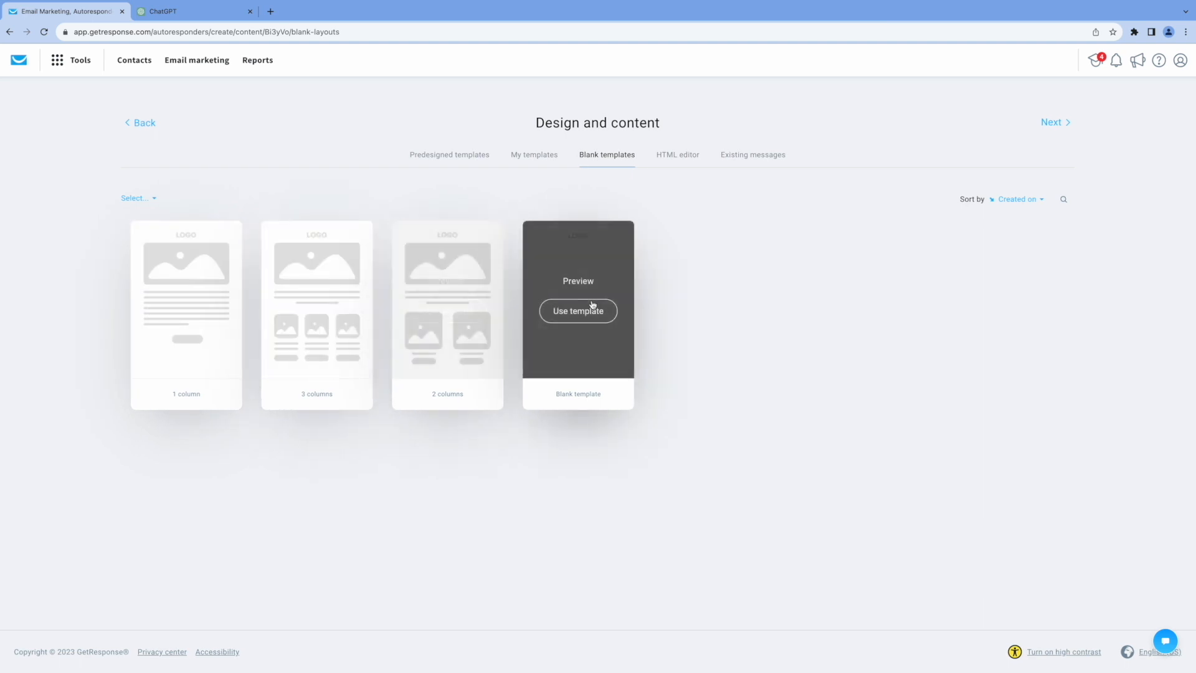
click(585, 313)
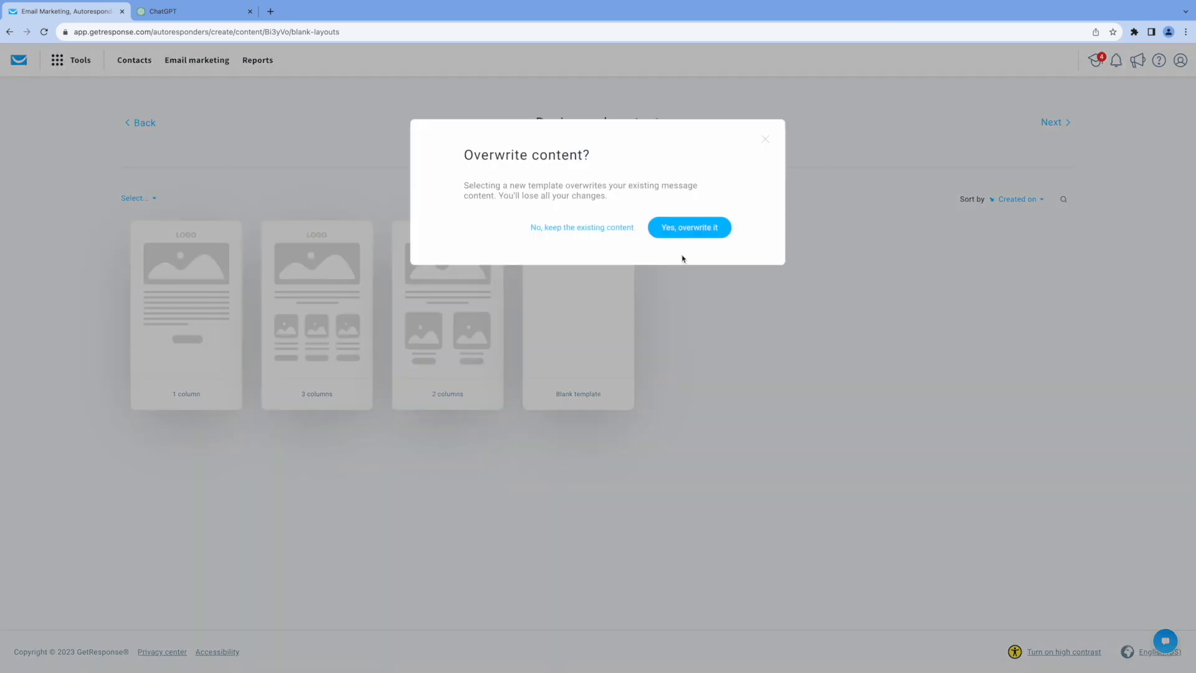
click(686, 228)
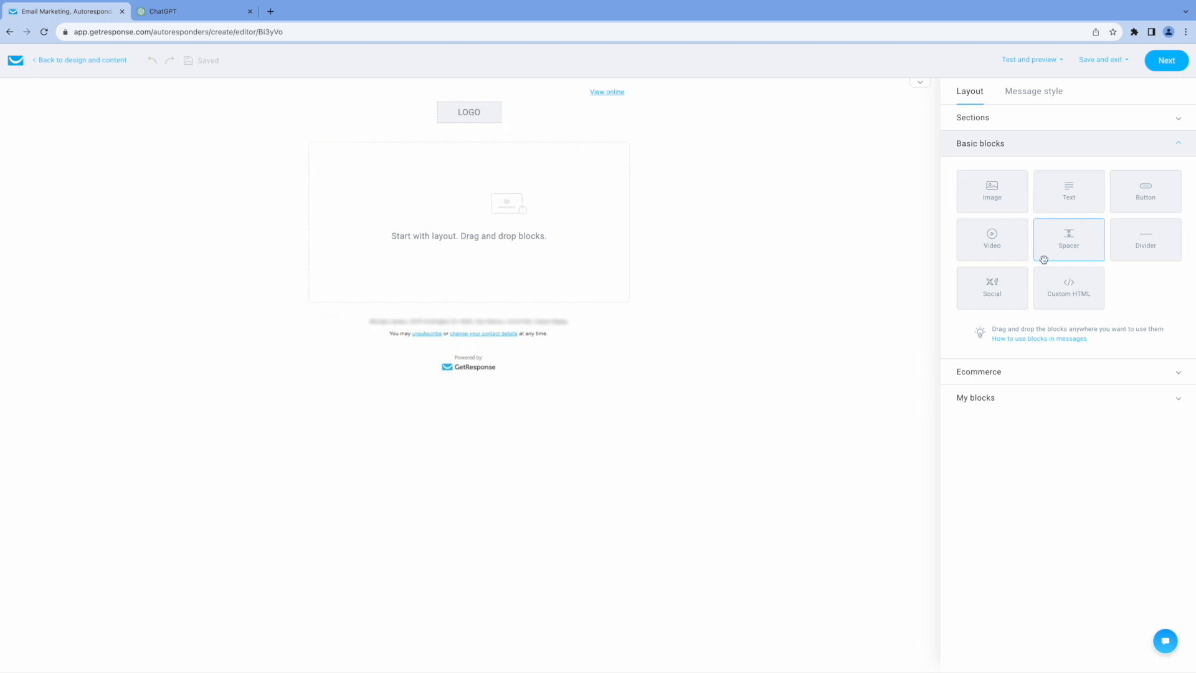
drag(1064, 200, 472, 204)
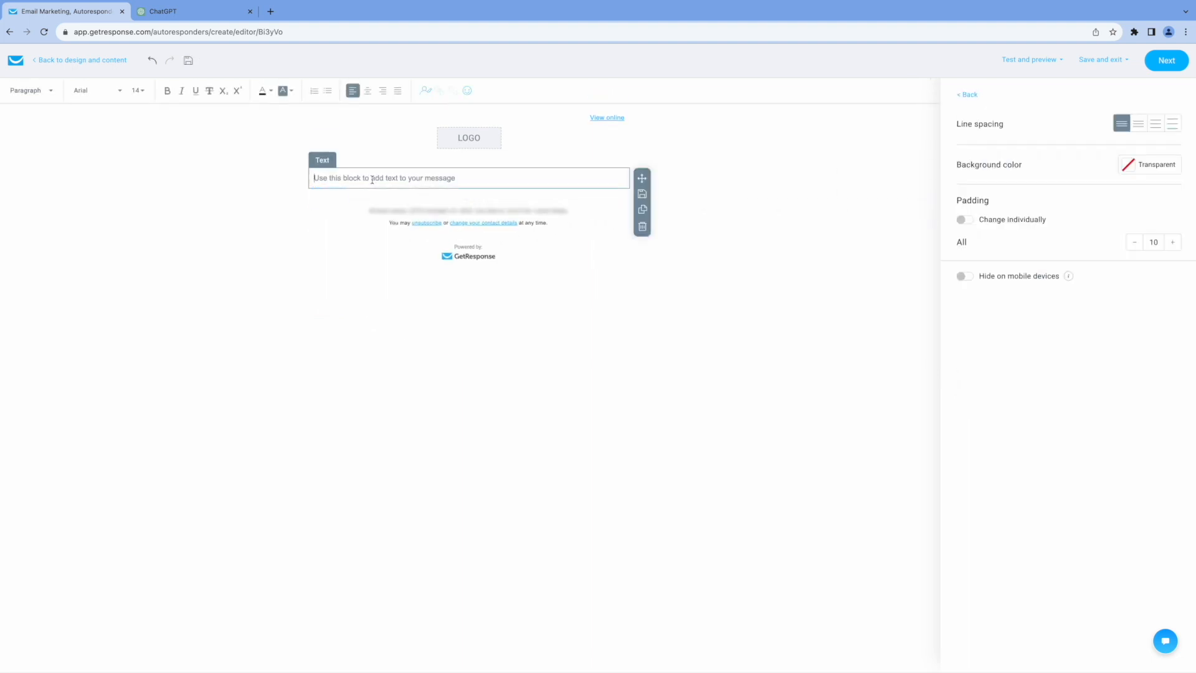
- Copy the generated email in ChatGPT from "Dear [Recipient's Name]," through "Best regards," and paste it into the Text block in GetResponse
click(203, 13)
click(362, 238)
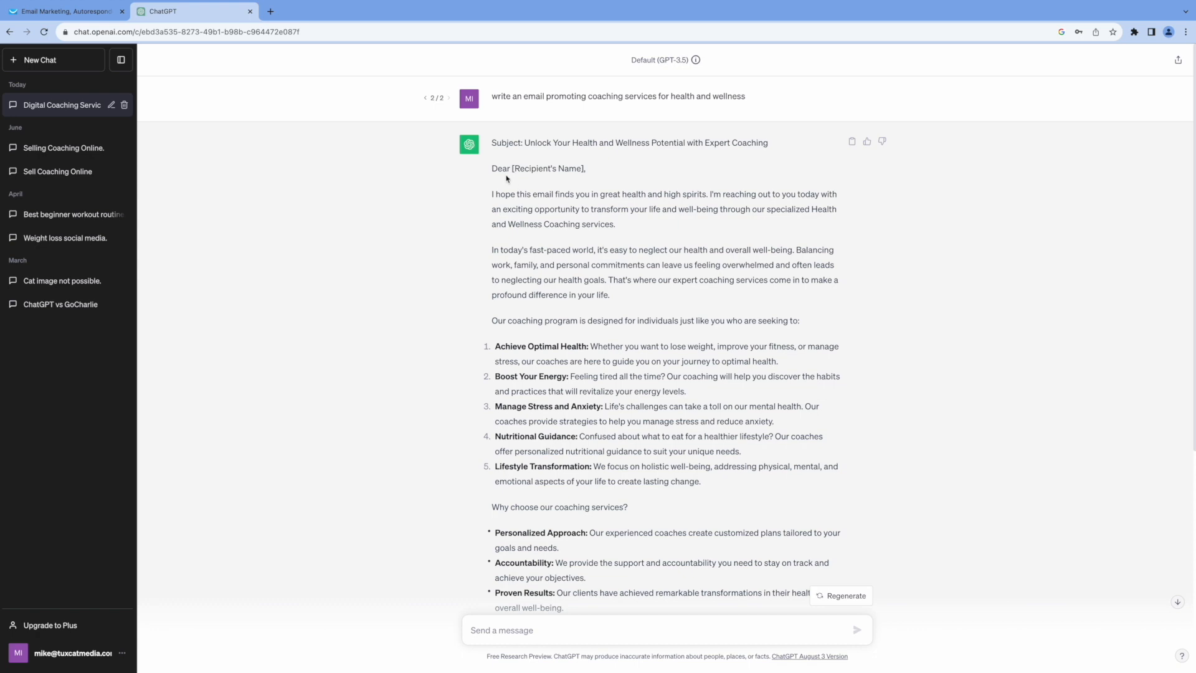
drag(492, 169, 825, 469)
scroll(828, 512, down, 1)
scroll(829, 510, down, 5)
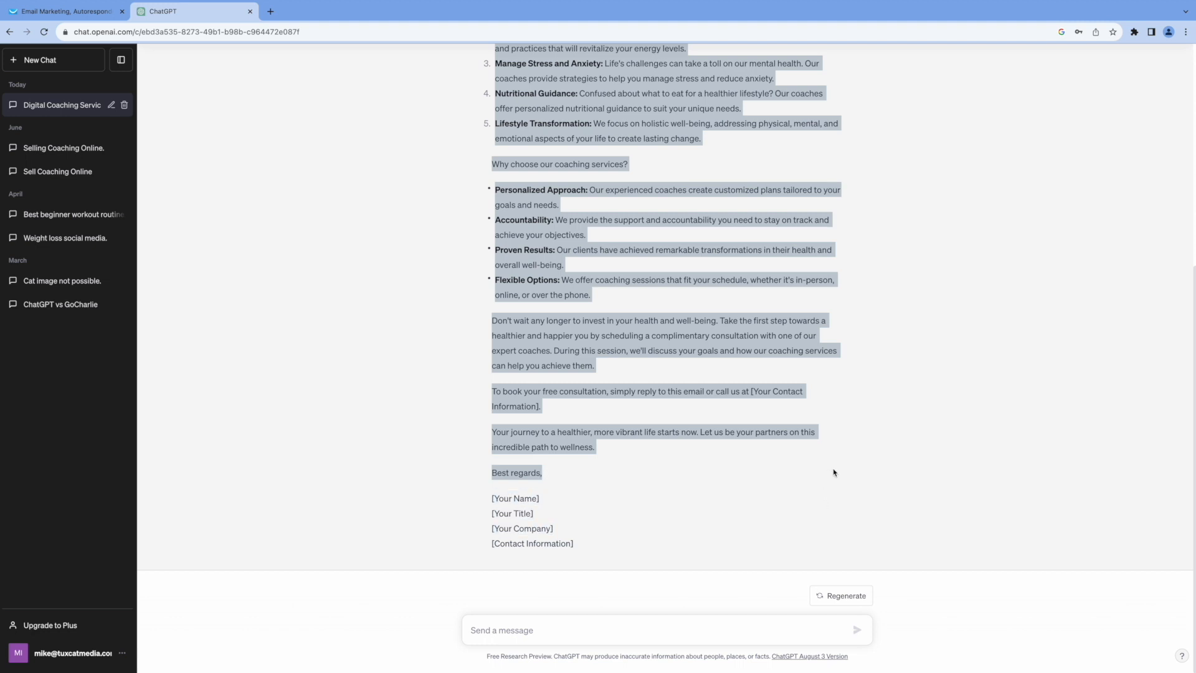
click(299, 226)
click(69, 11)
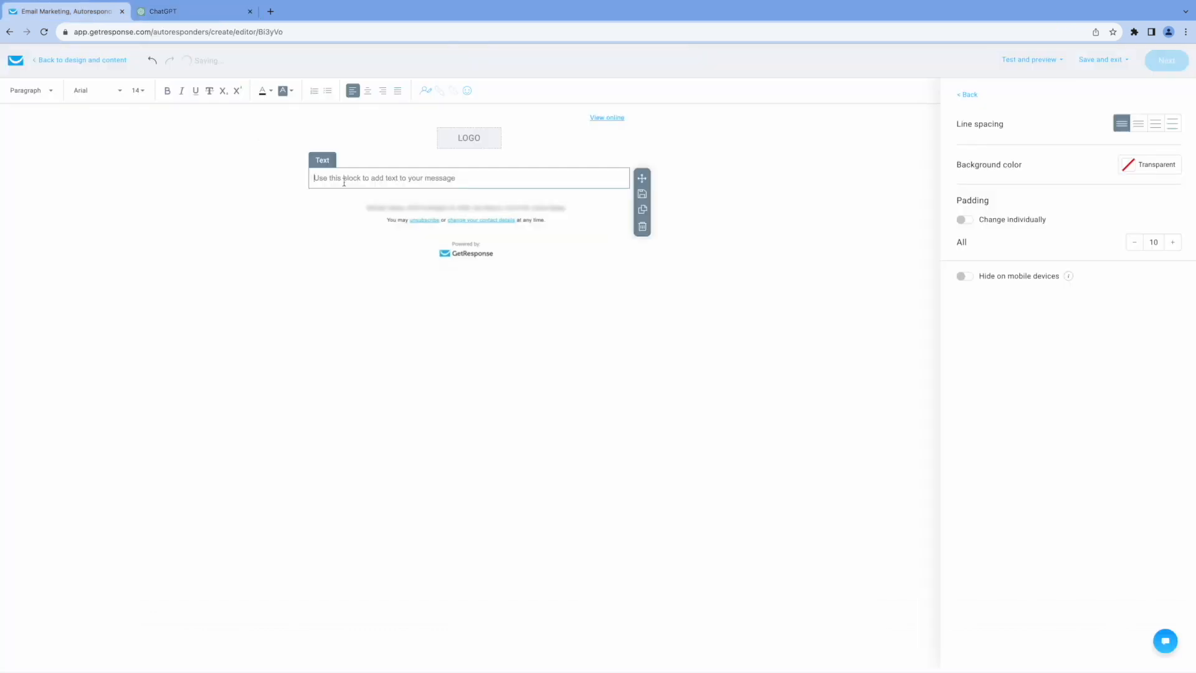
key(ctrl+v)
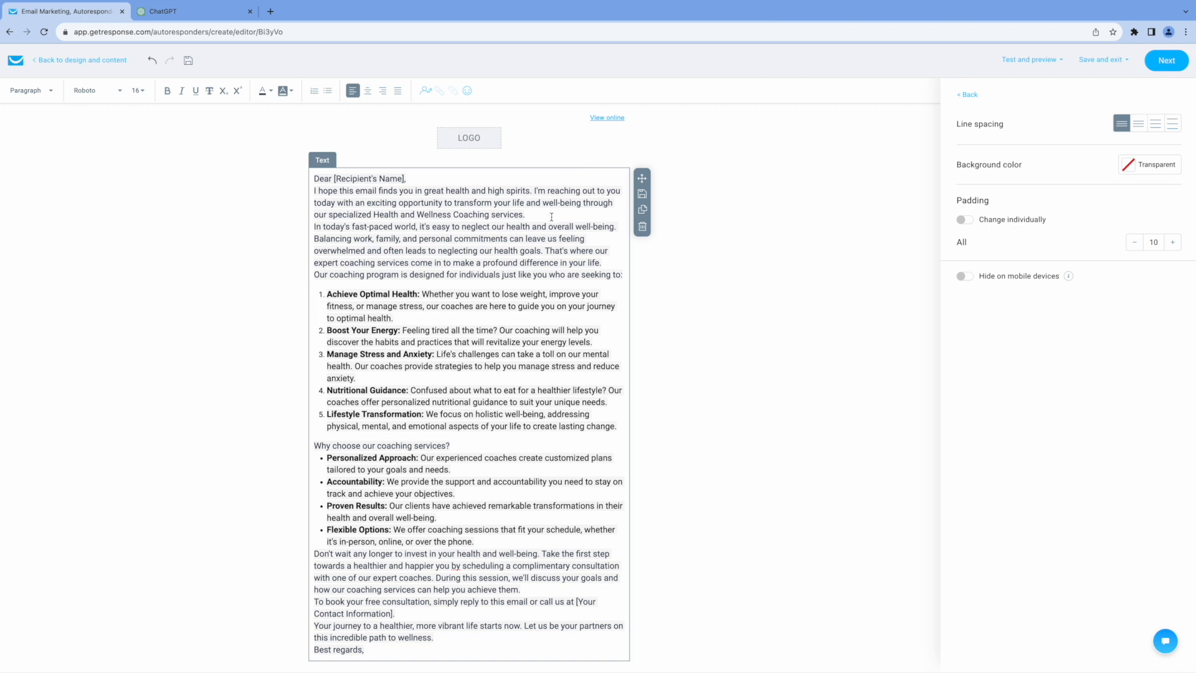
- Insert blank lines before the paragraphs starting "In today's fast-paced world", "Our coaching program" and "Don't wait any longer"
key(Return)
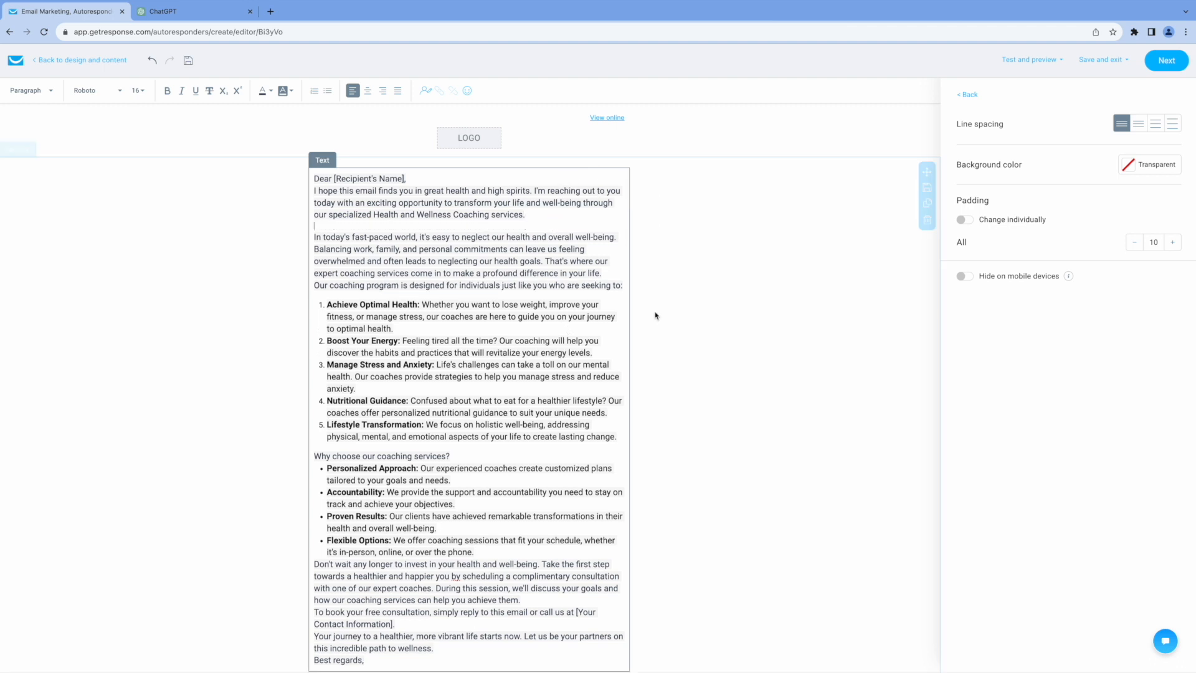
click(612, 274)
key(Return)
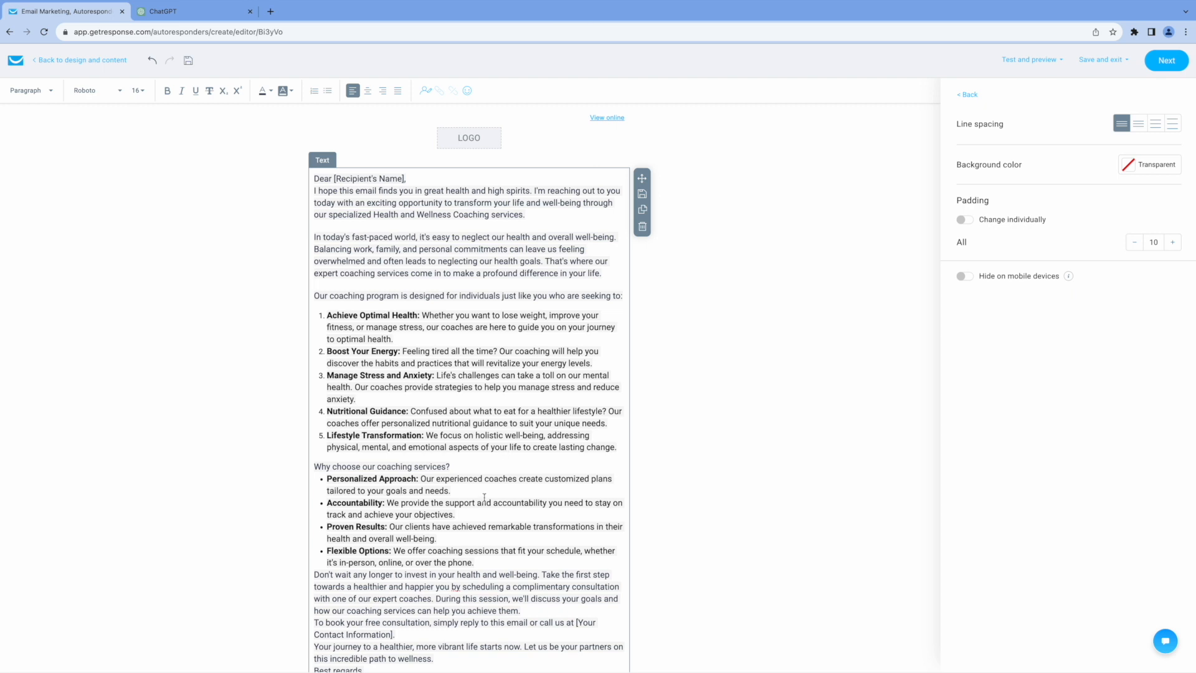
click(486, 566)
key(Return)
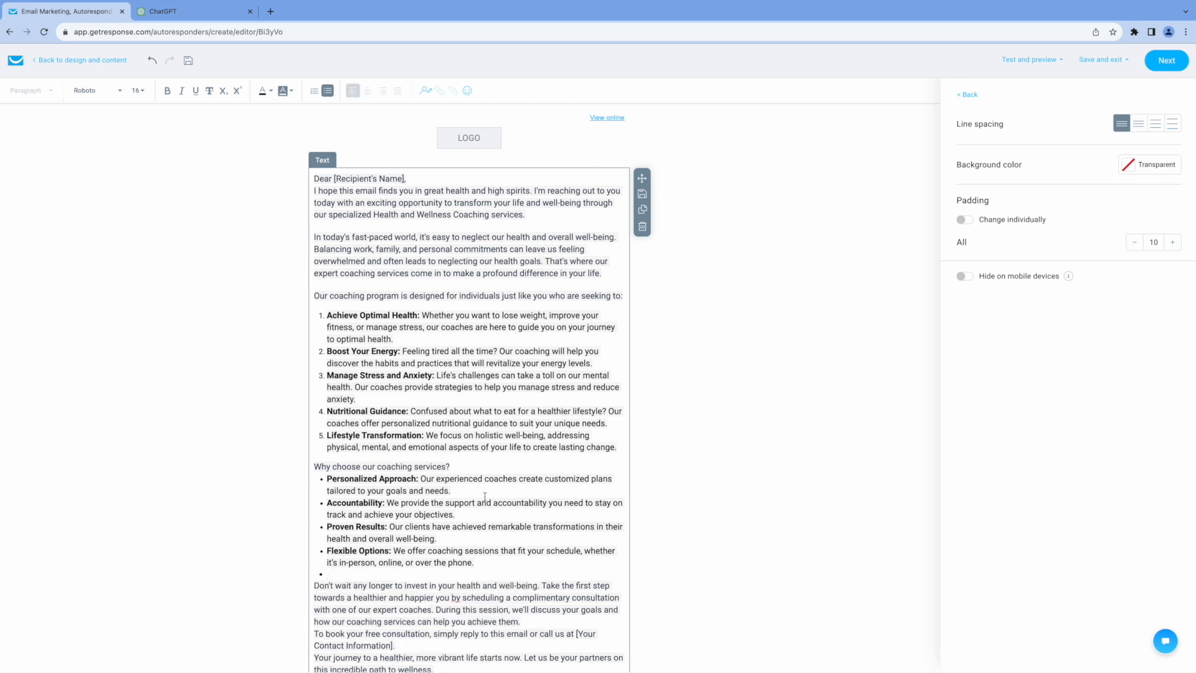
key(BackSpace)
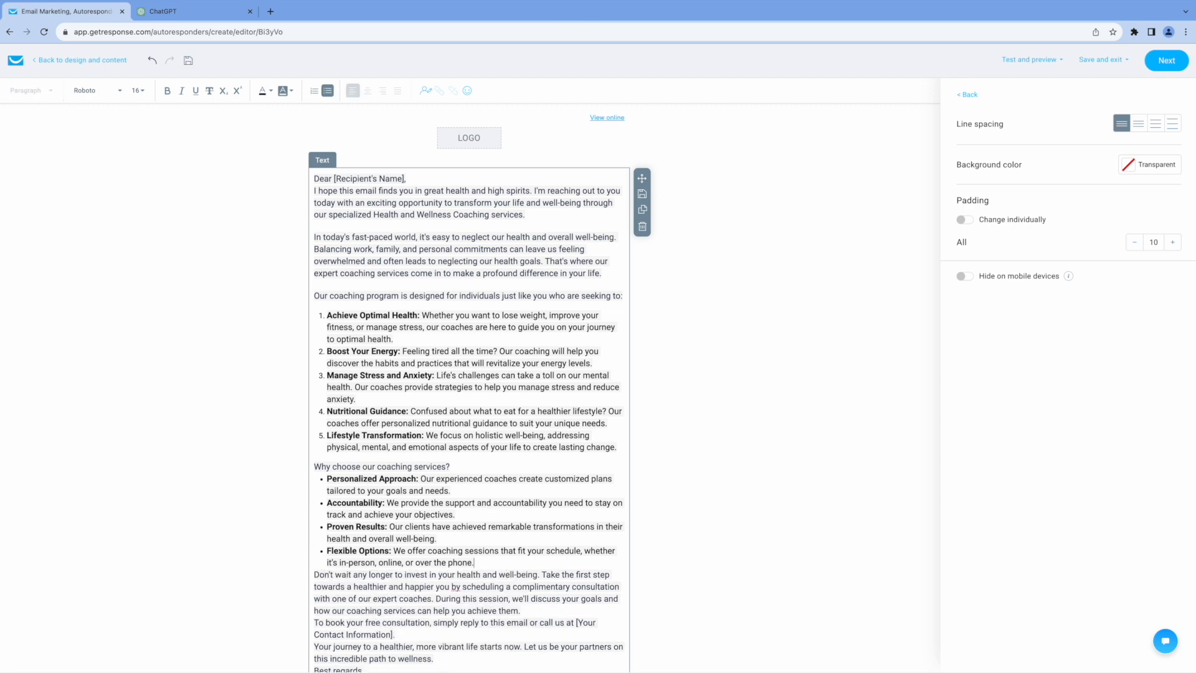
click(314, 575)
key(Return)
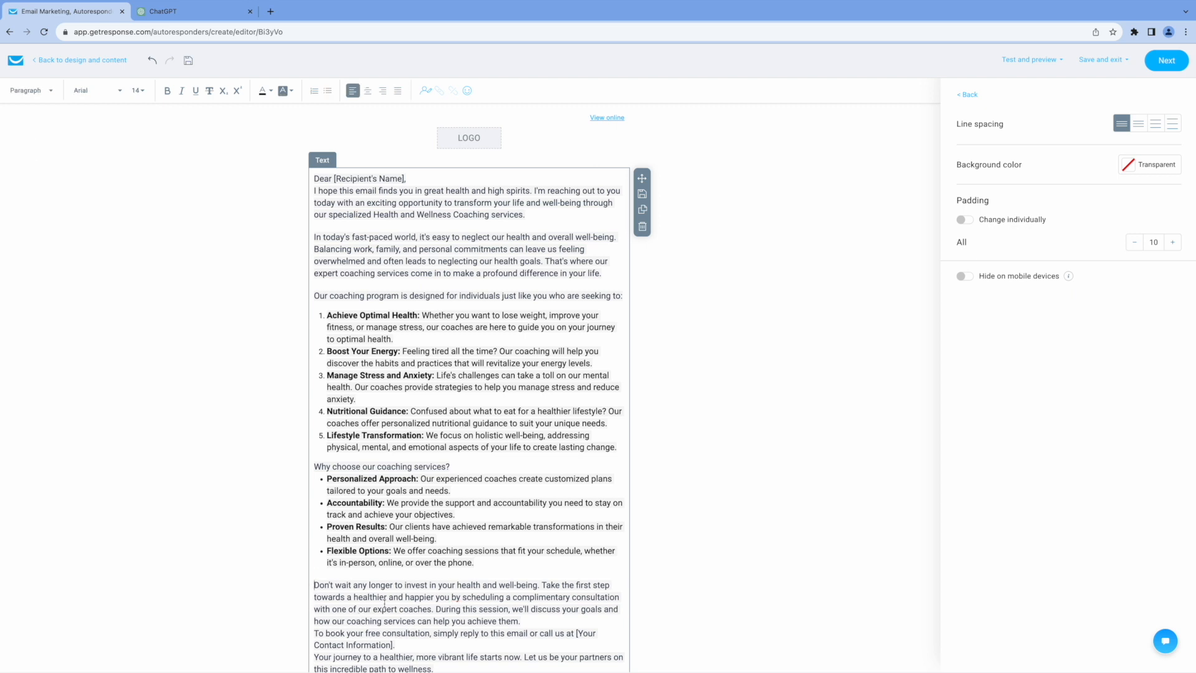
- Insert blank lines before the paragraphs starting "To book your free consultation" and "Your journey to a healthier, more vibrant life"
scroll(360, 608, down, 2)
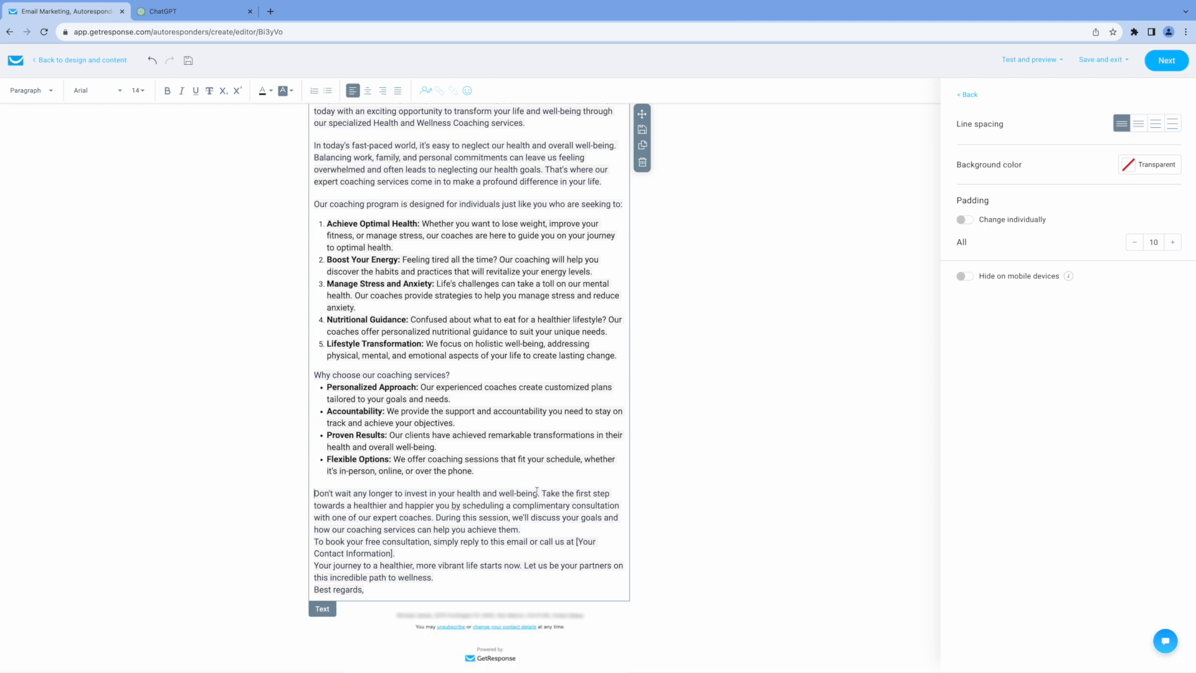
click(535, 531)
key(Return)
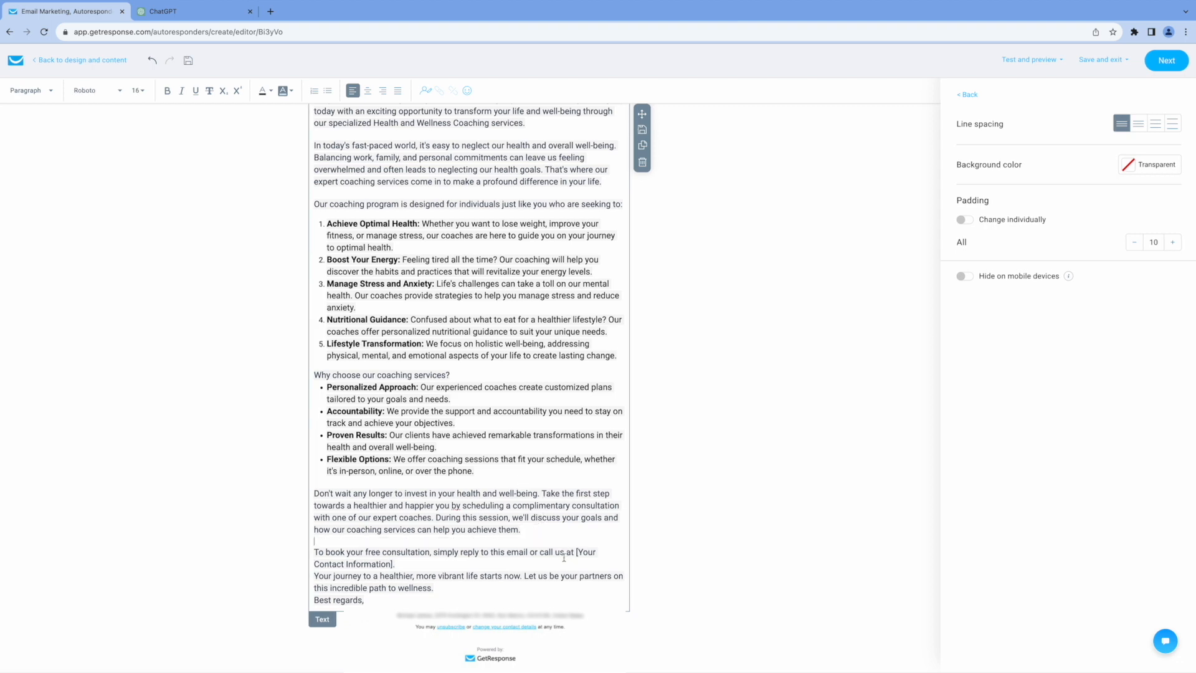
click(438, 564)
key(Return)
- Delete "at [Your Contact Information]" from the free consultation sentence and insert a blank line before "Best regards,"
scroll(438, 564, down, 1)
drag(393, 529, 567, 513)
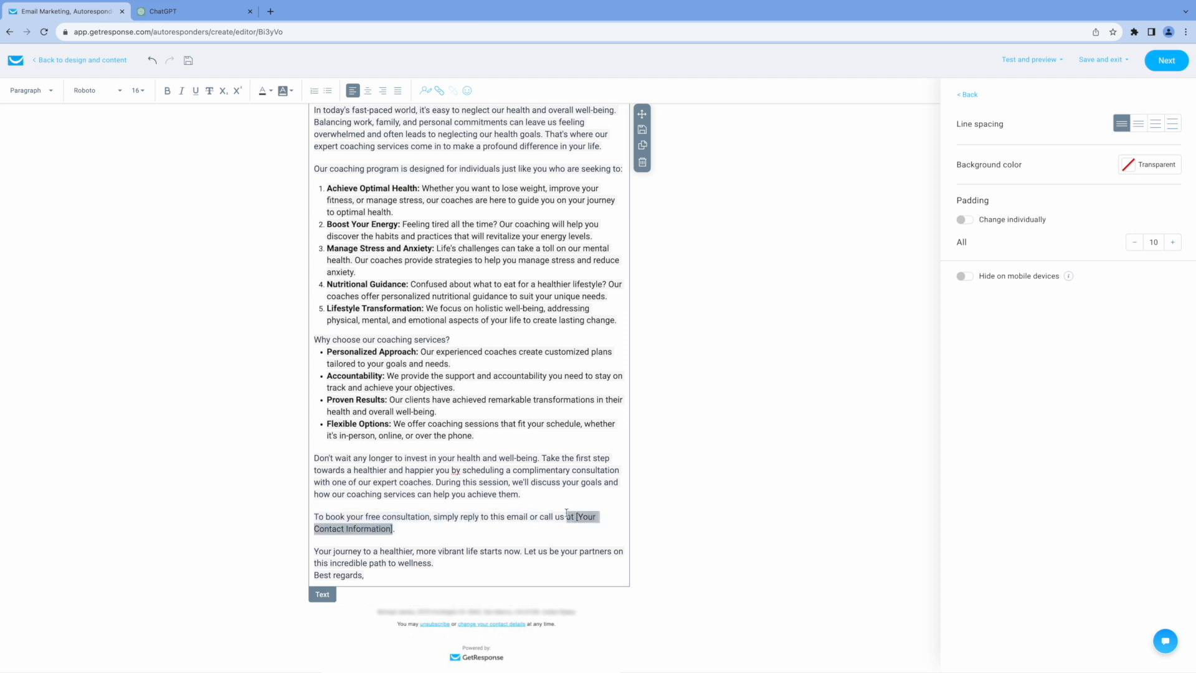
key(BackSpace)
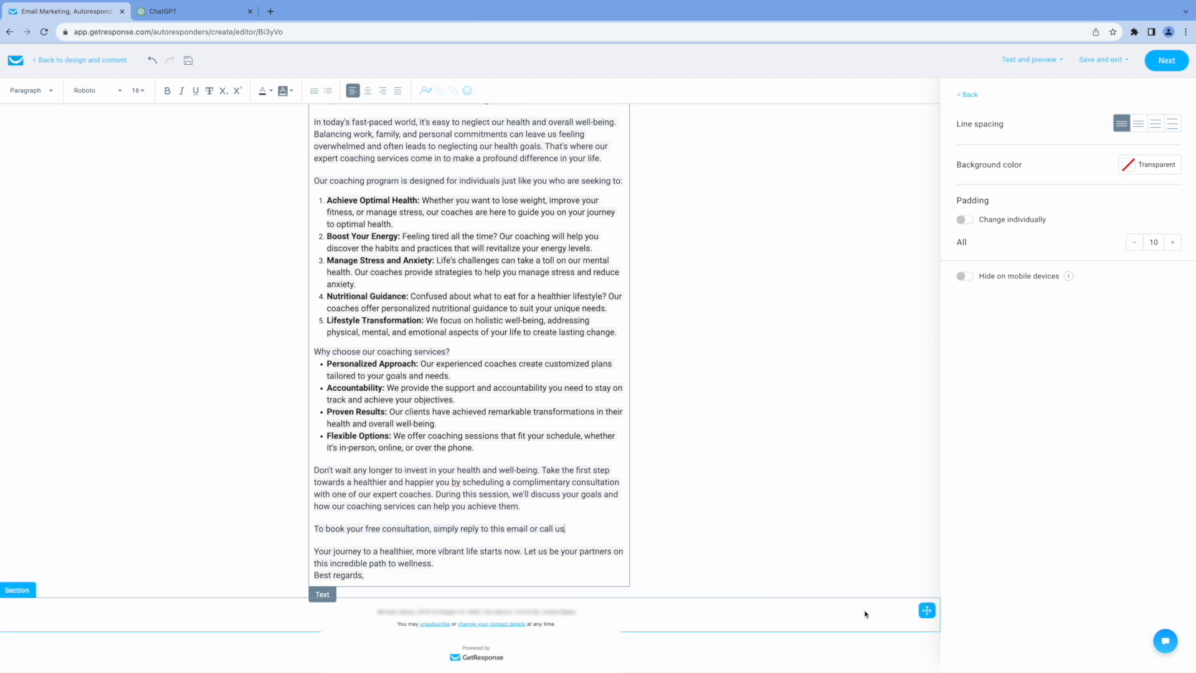
key(shift+Return)
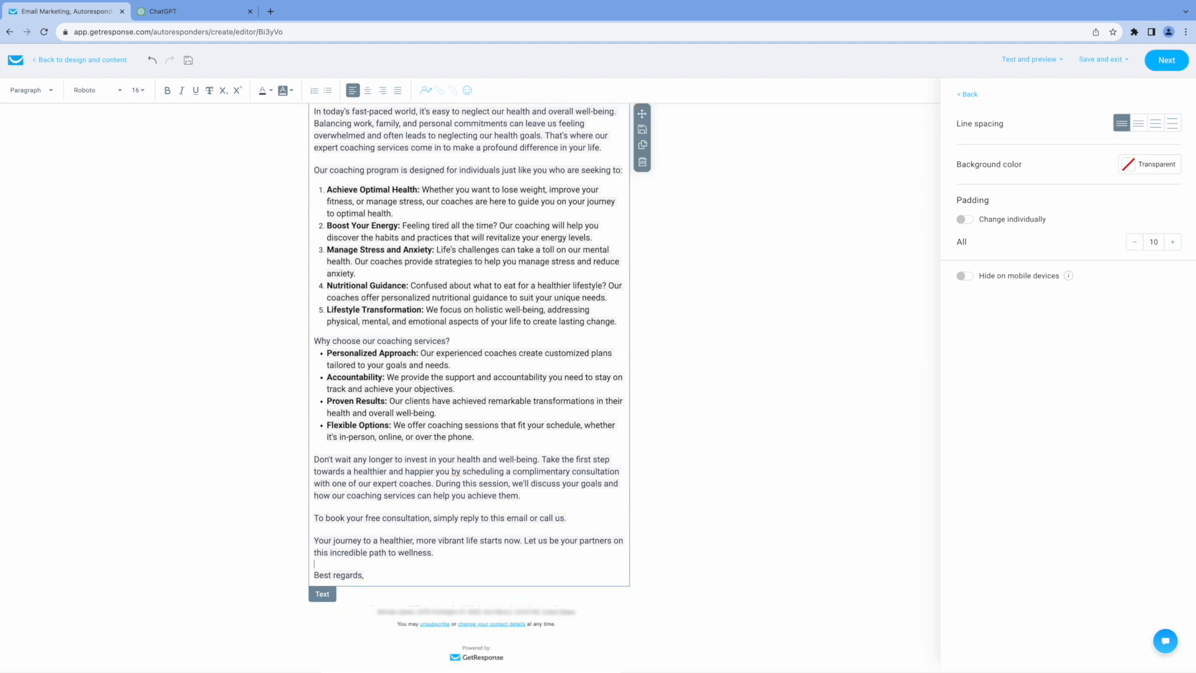
- Insert a blank line below the greeting and replace "[Recipient's Name]," with the name contact data field
scroll(497, 411, up, 2)
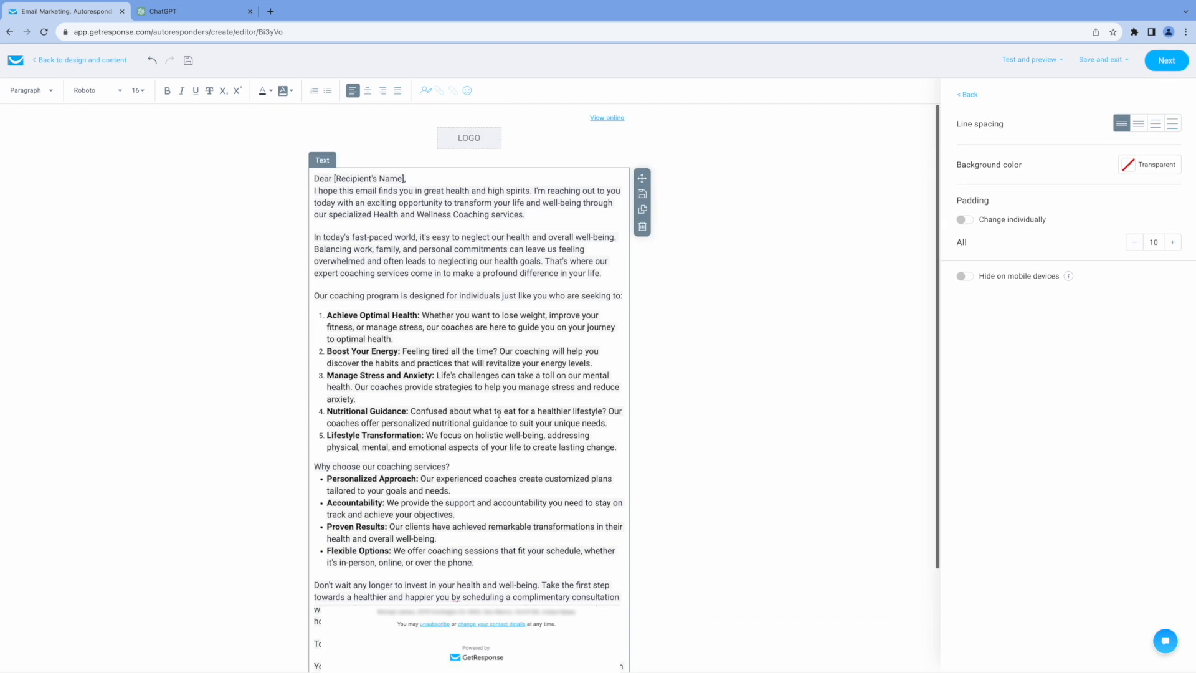
click(412, 178)
key(Return)
drag(406, 178, 335, 179)
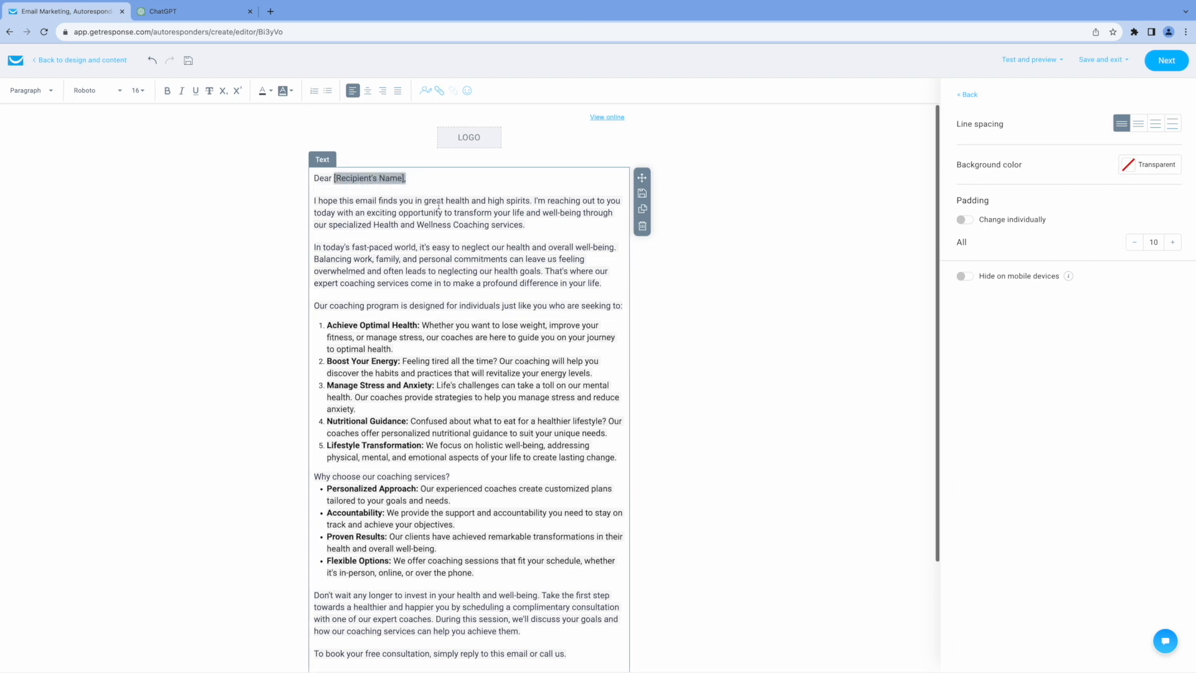
key(BackSpace)
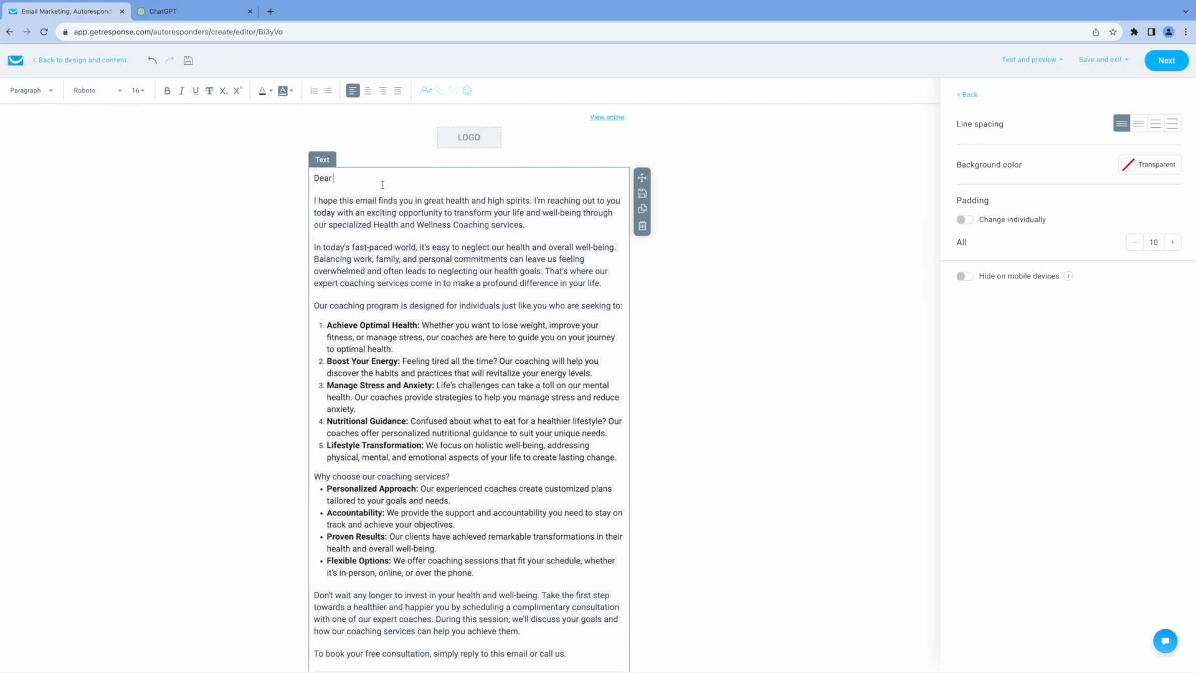
click(426, 91)
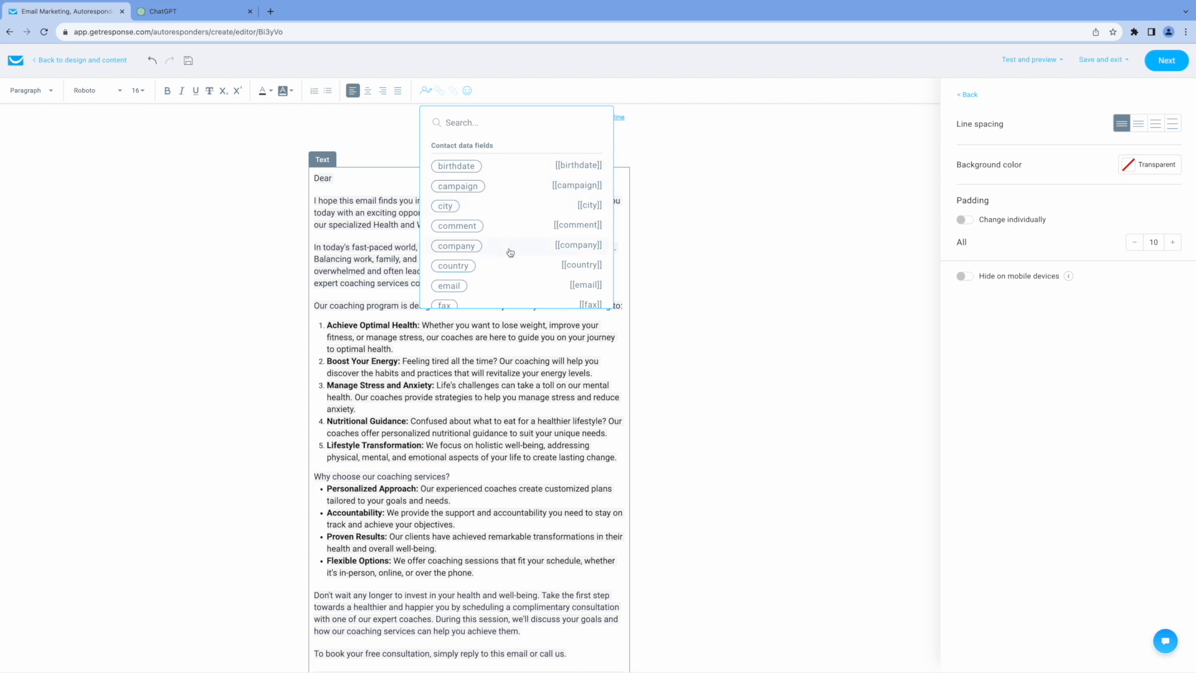
scroll(510, 251, down, 1)
scroll(514, 250, down, 3)
scroll(516, 249, down, 5)
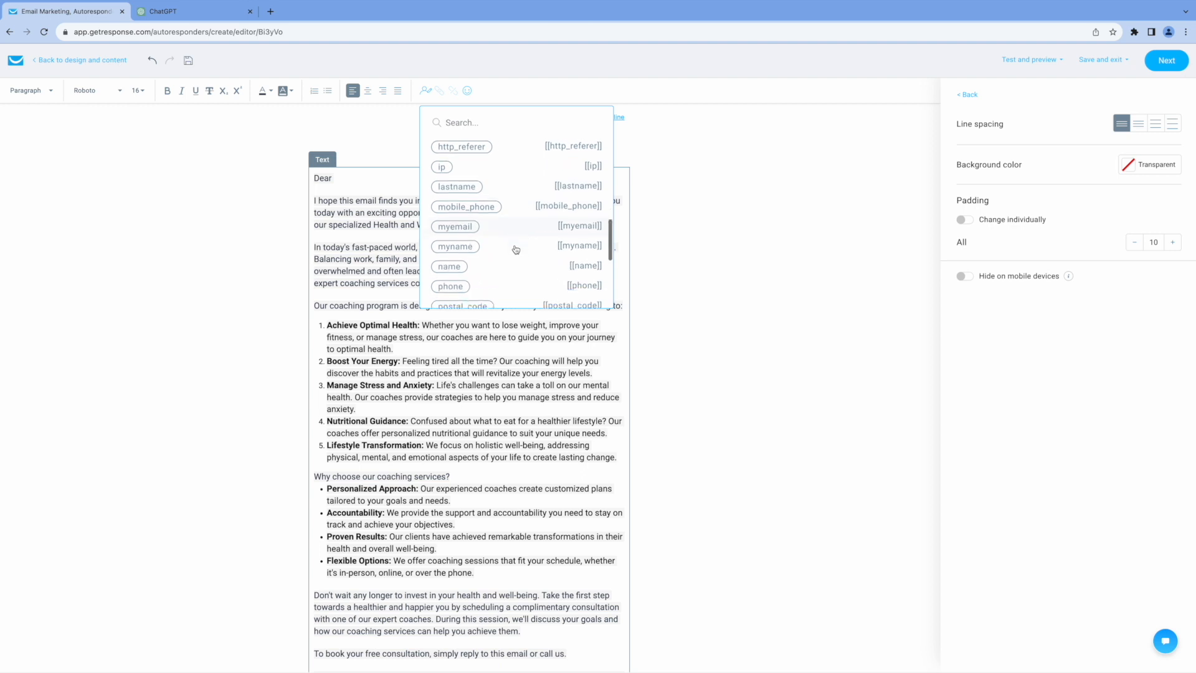
scroll(515, 248, down, 1)
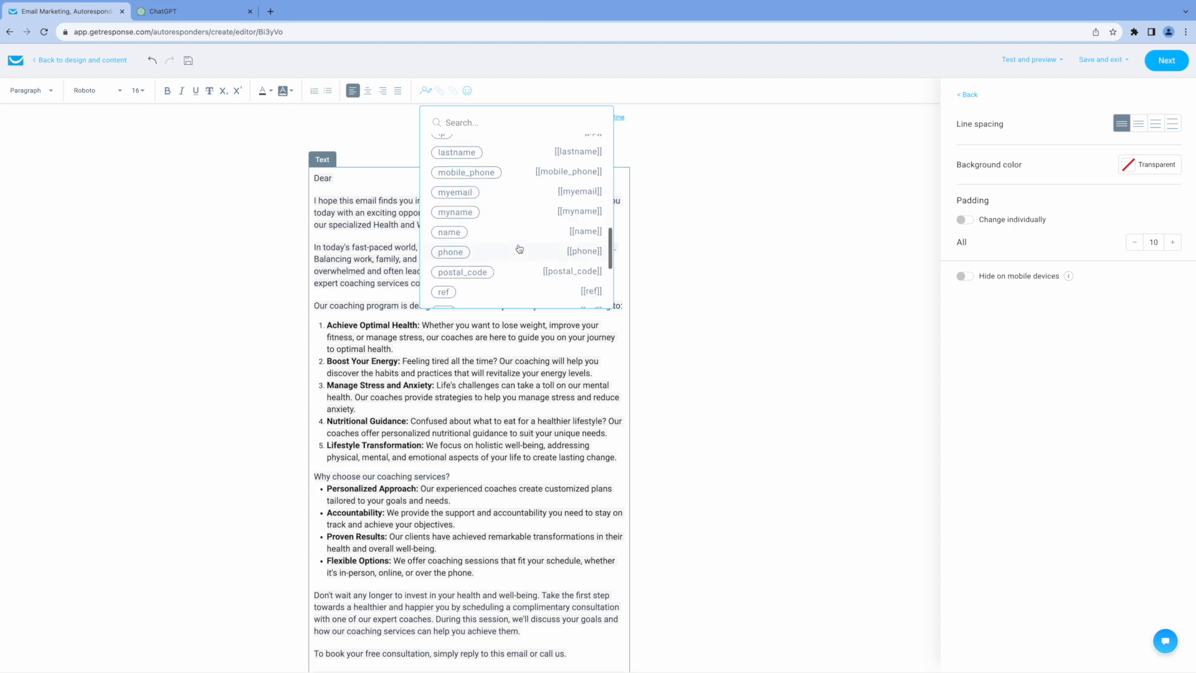
click(456, 236)
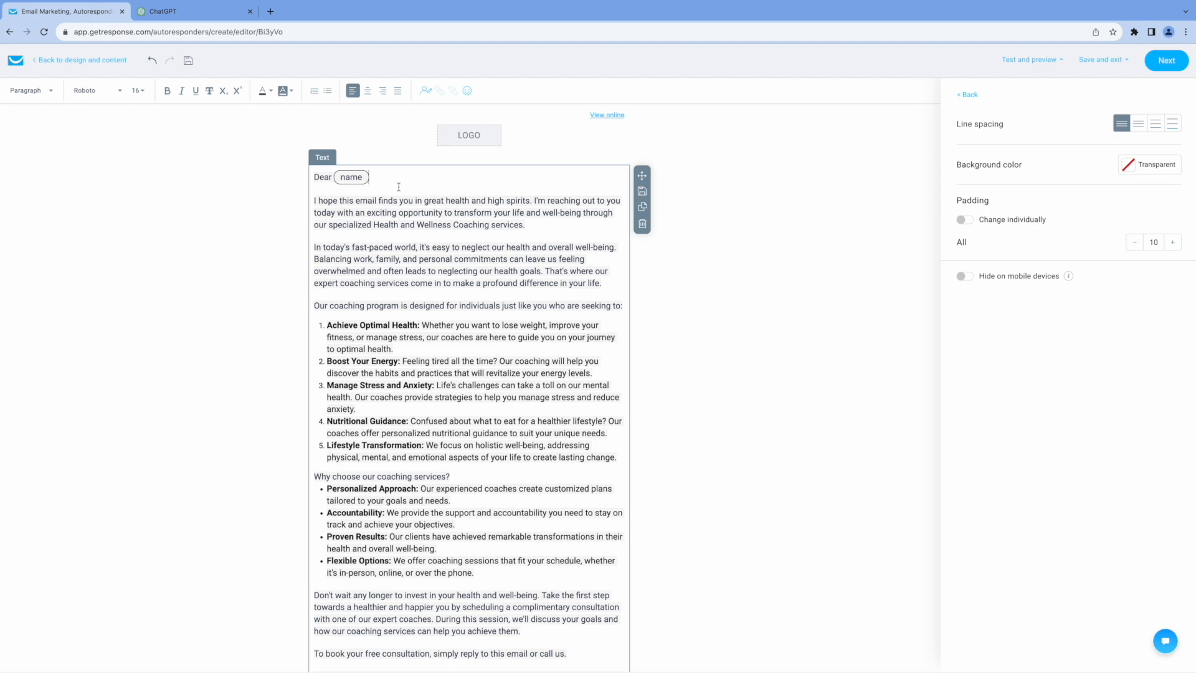
- Add the saved Email Photo block directly below "Best regards," at the end of the message
scroll(790, 331, down, 3)
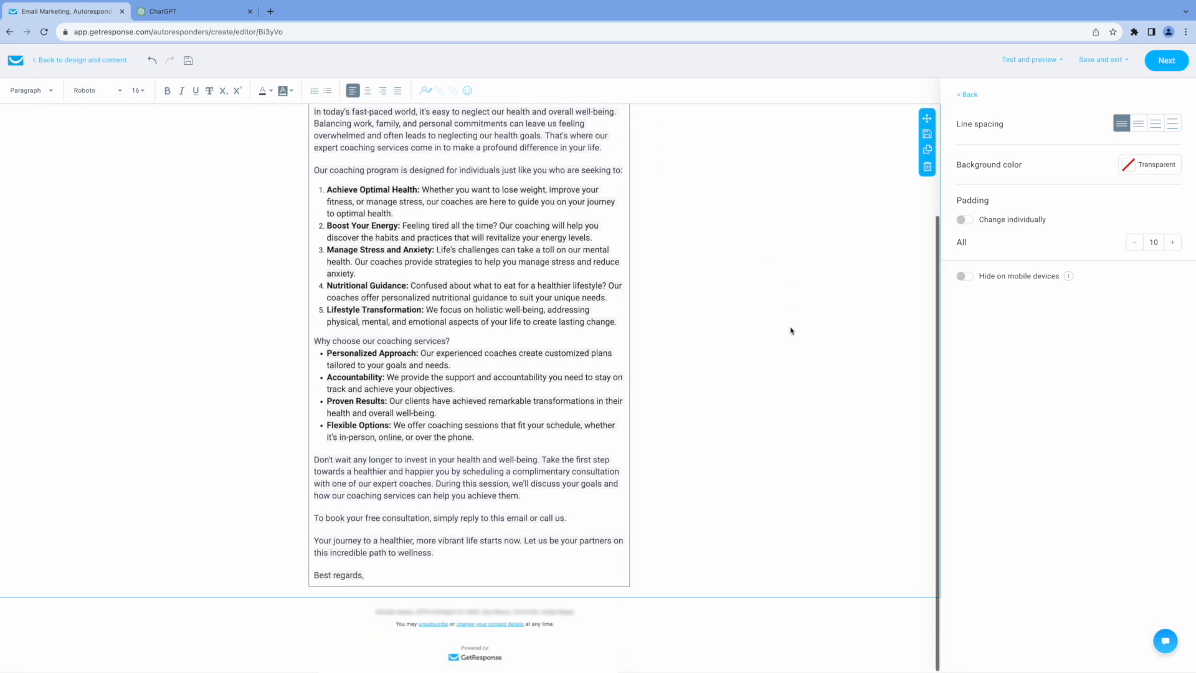
scroll(790, 330, up, 5)
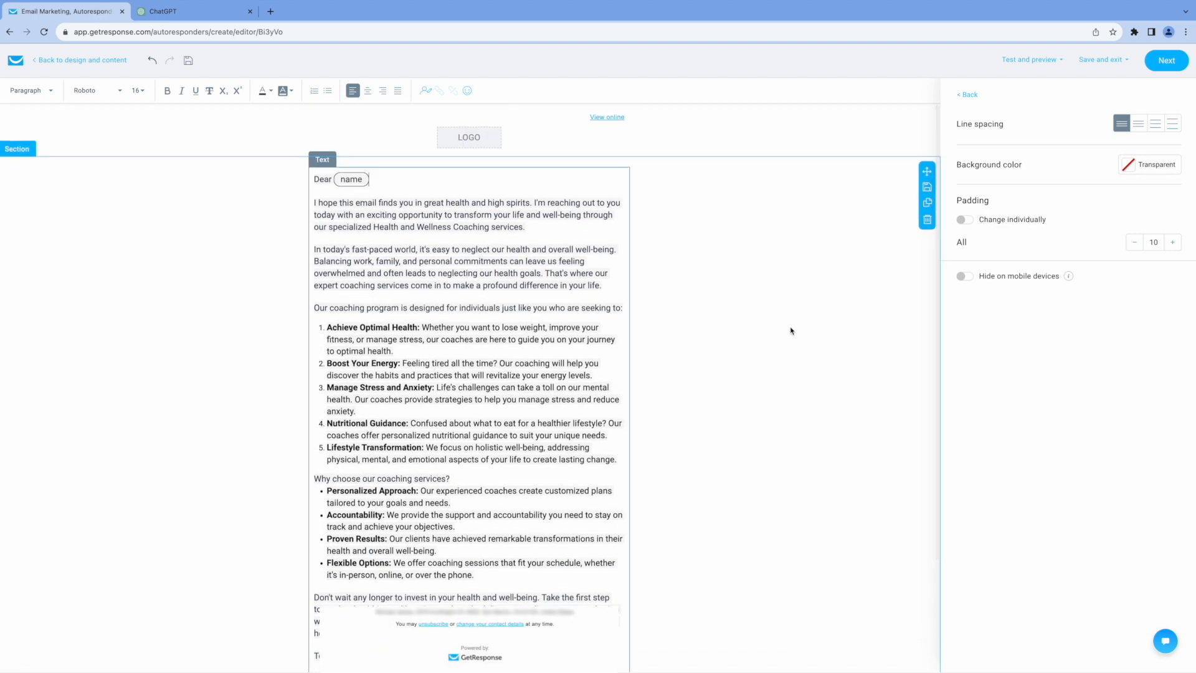
scroll(790, 330, down, 5)
click(899, 331)
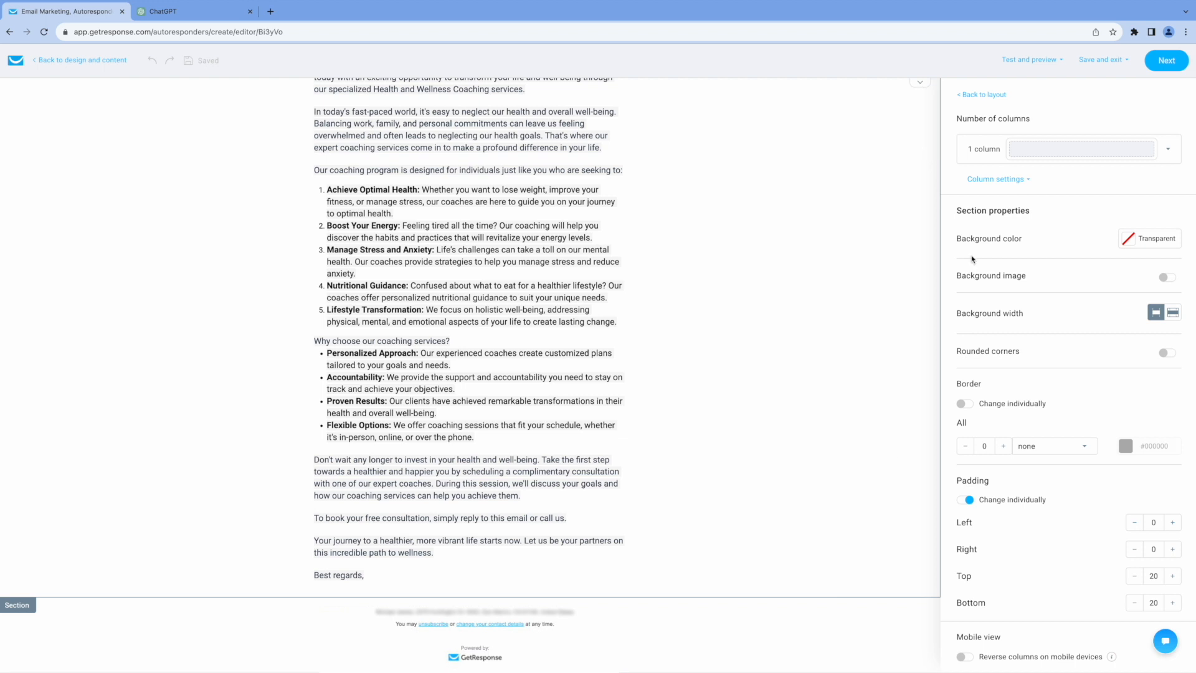
click(996, 95)
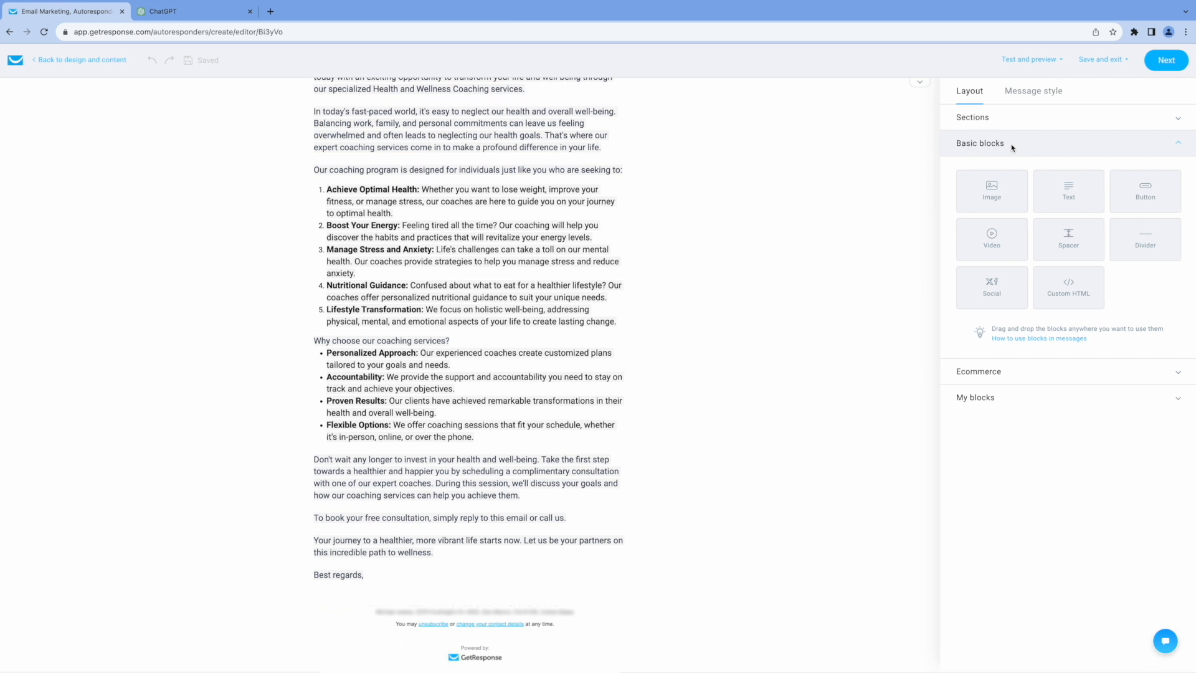
click(989, 401)
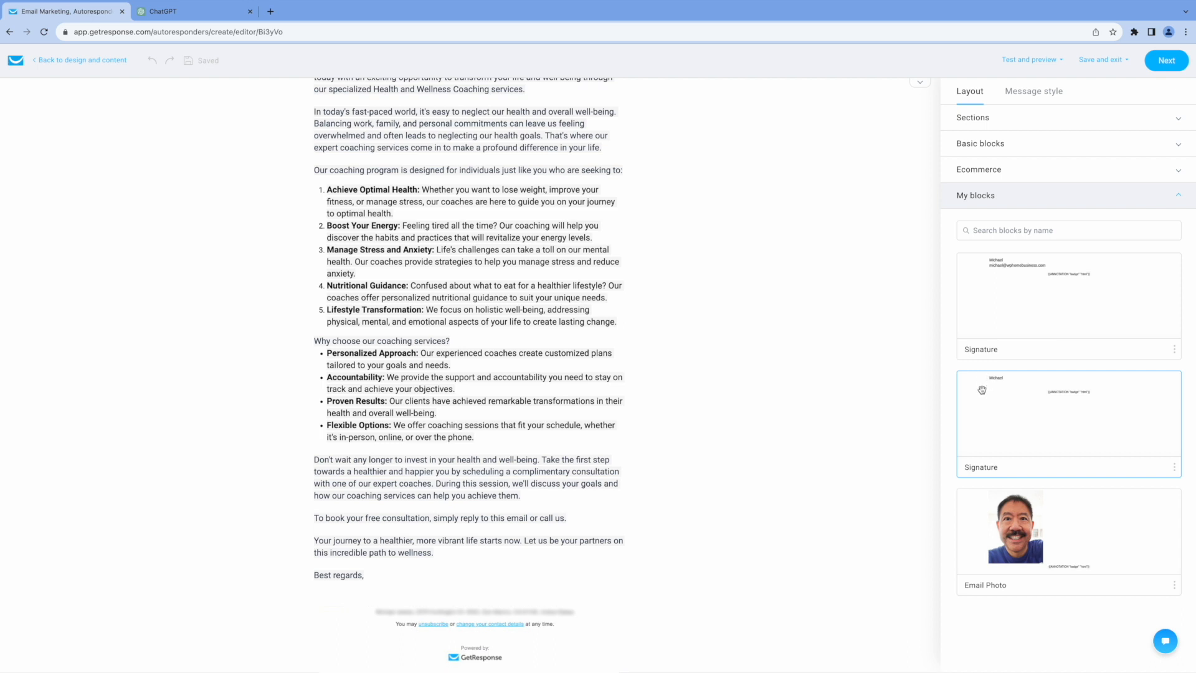
drag(1065, 542, 407, 638)
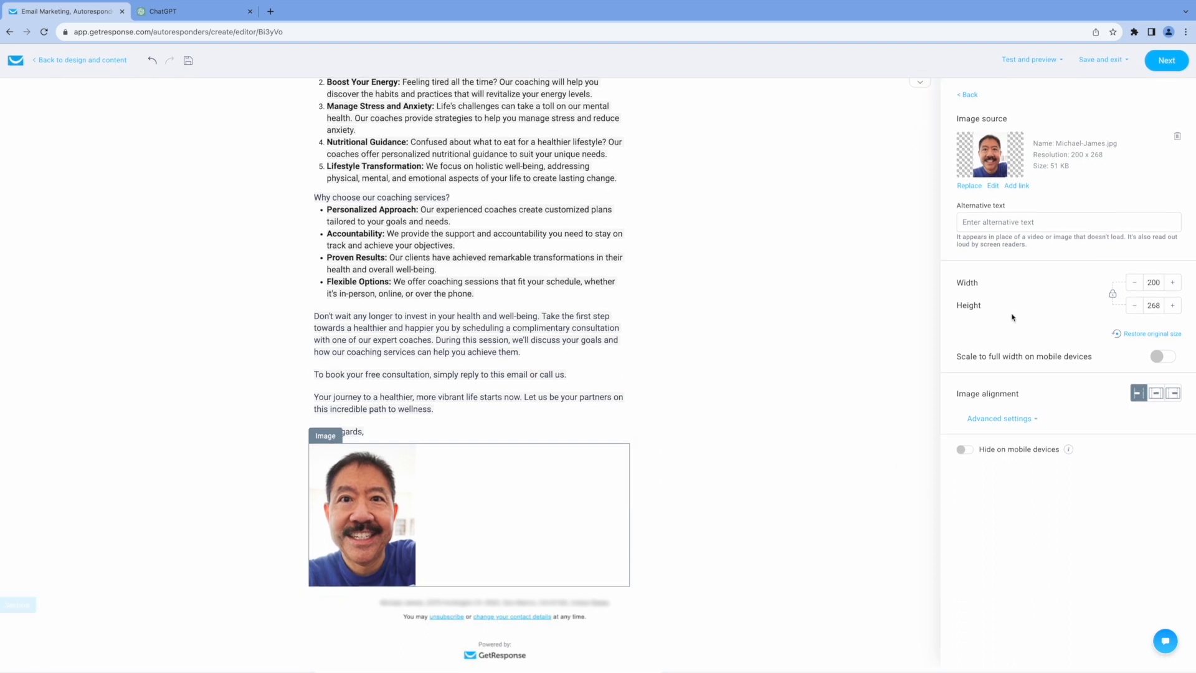
- Add the saved Signature block containing both the name and email address directly below the photo
click(969, 96)
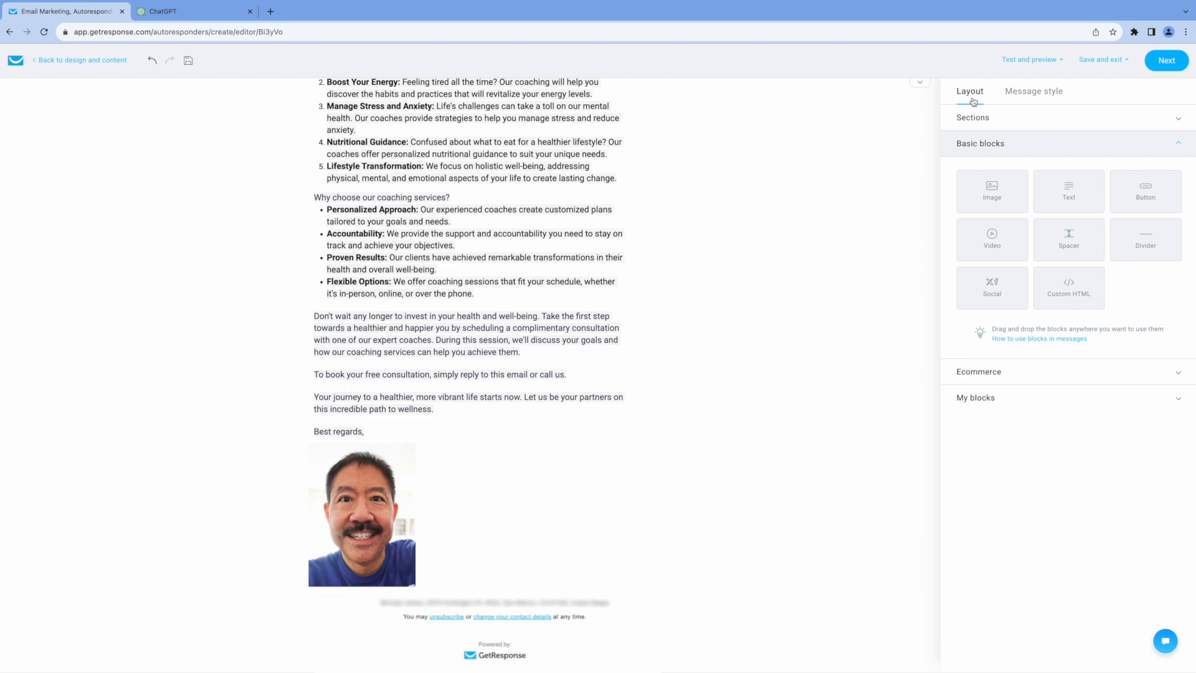
click(989, 399)
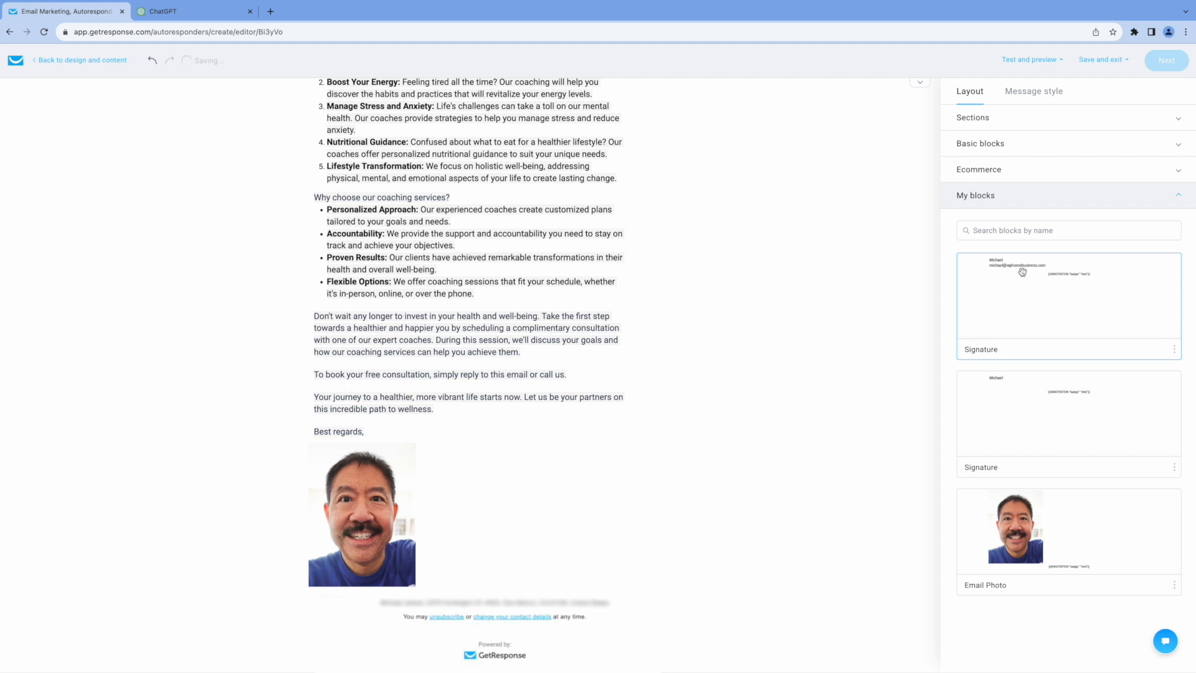
mouse_move(1023, 268)
mouse_down()
mouse_move(951, 353)
mouse_move(563, 513)
mouse_move(408, 601)
mouse_up()
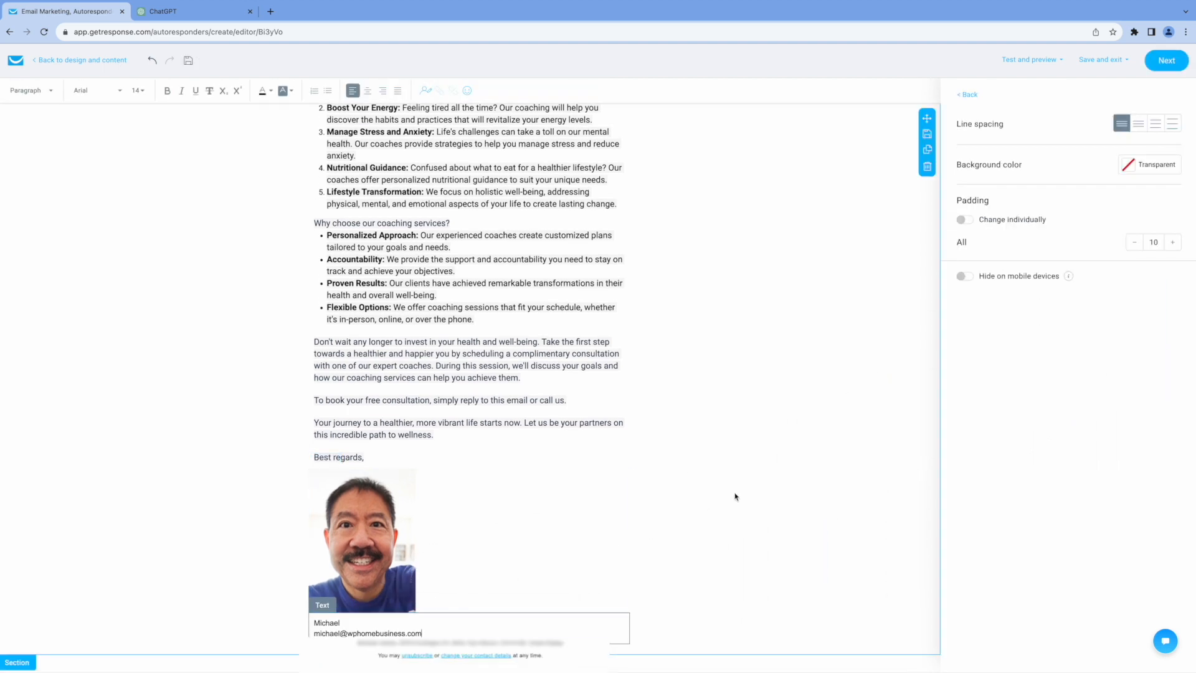
click(777, 403)
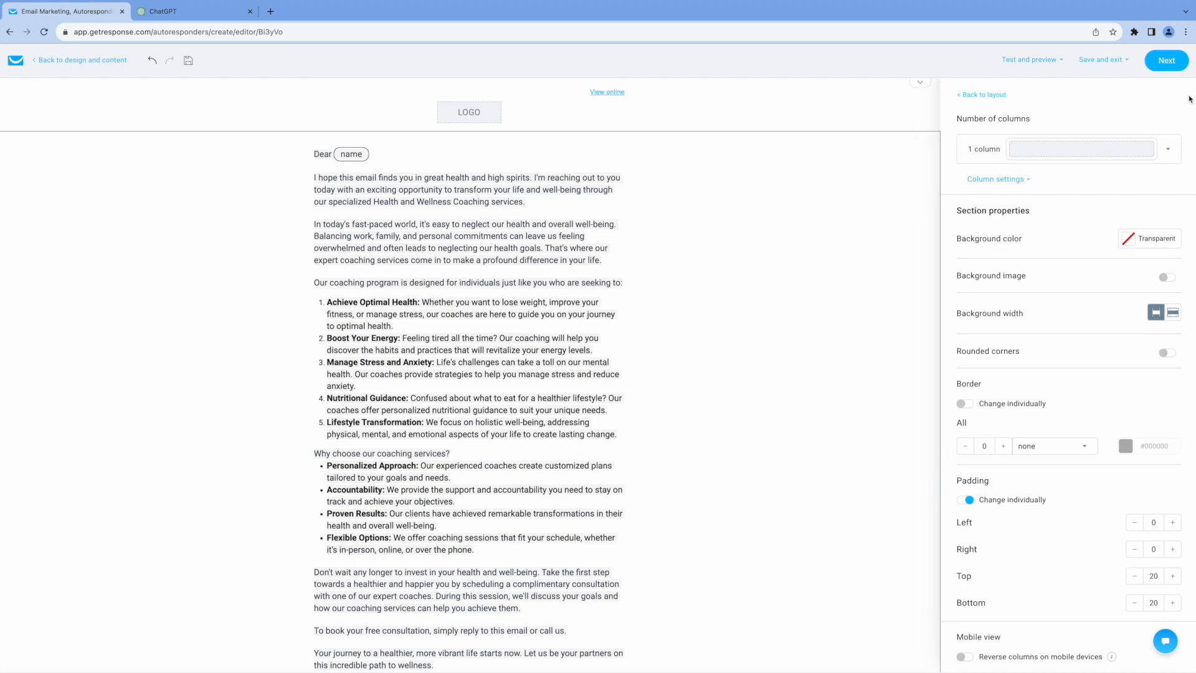
- Finish the message design and send a test message from the autoresponder's settings page to the preselected email address
click(1169, 65)
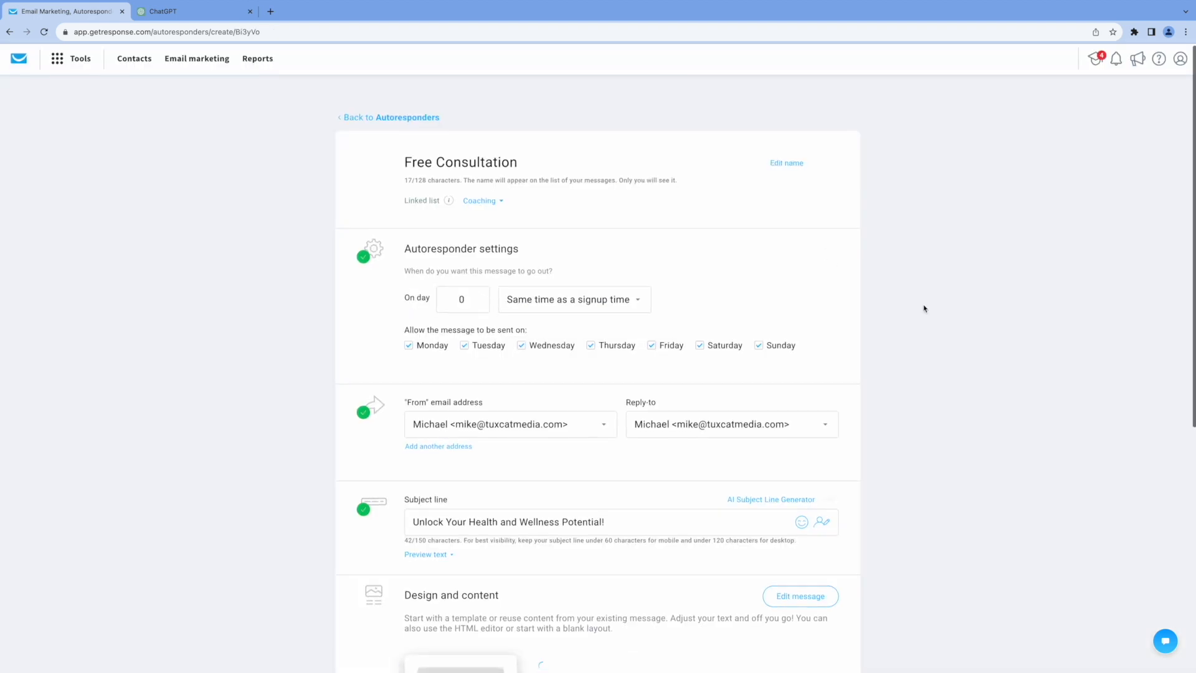
scroll(924, 308, down, 2)
scroll(925, 308, down, 3)
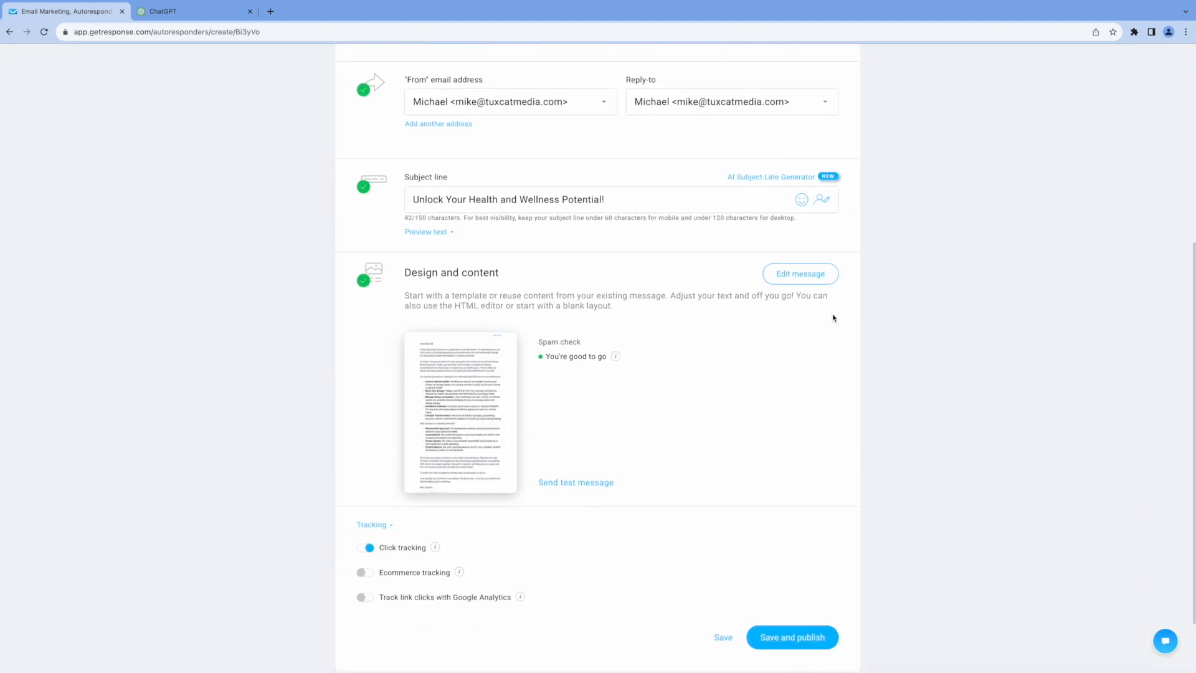
scroll(593, 372, down, 1)
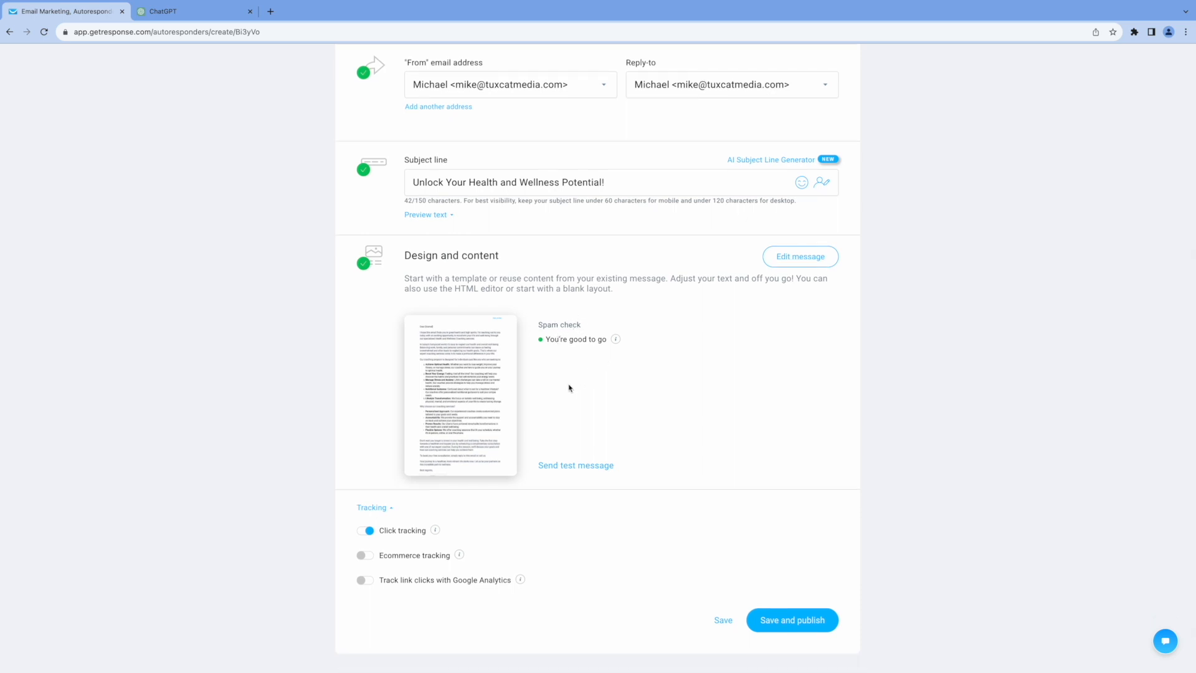
scroll(681, 504, down, 1)
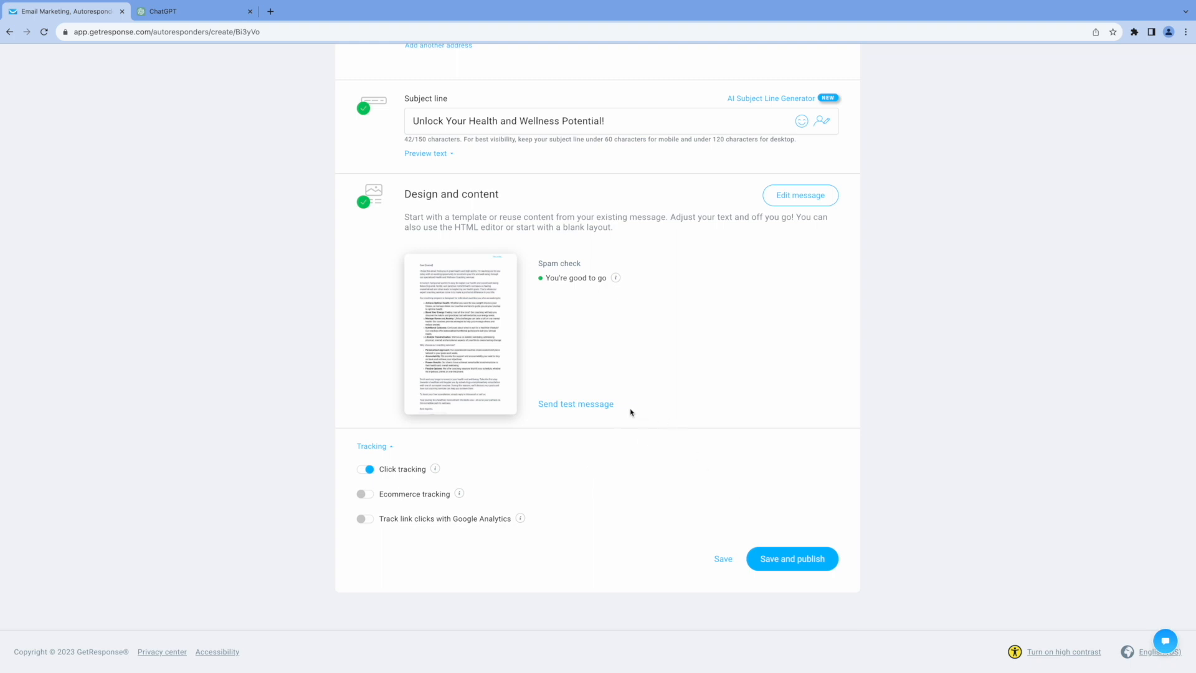
click(582, 405)
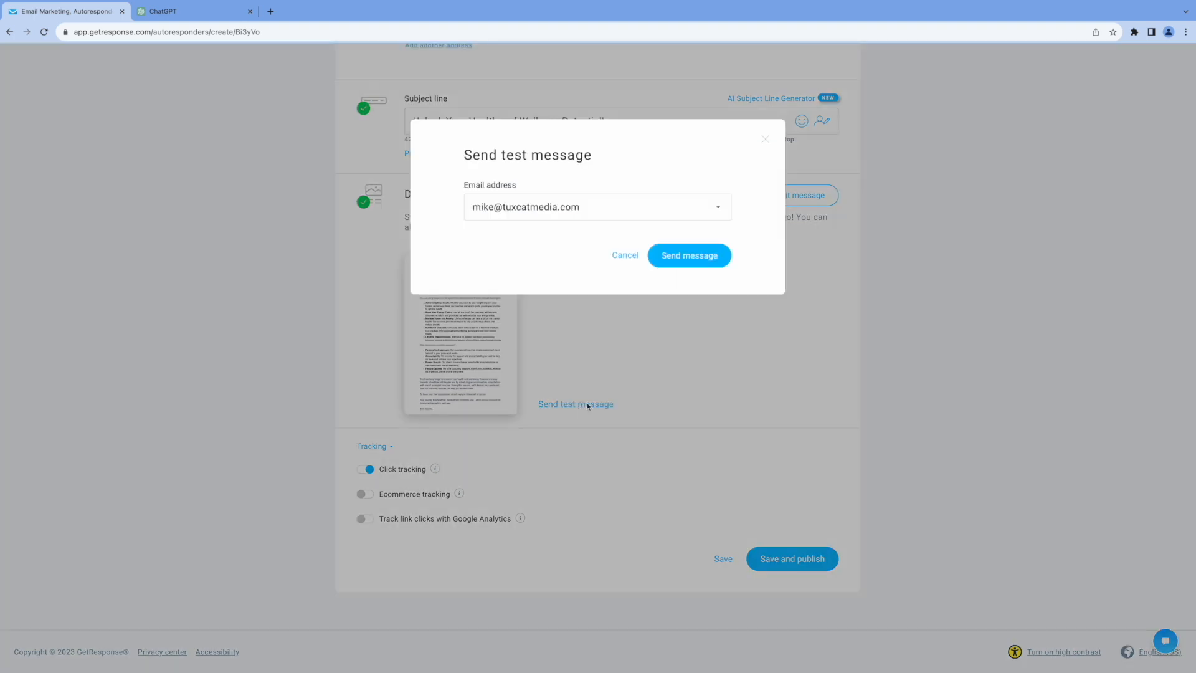
click(692, 262)
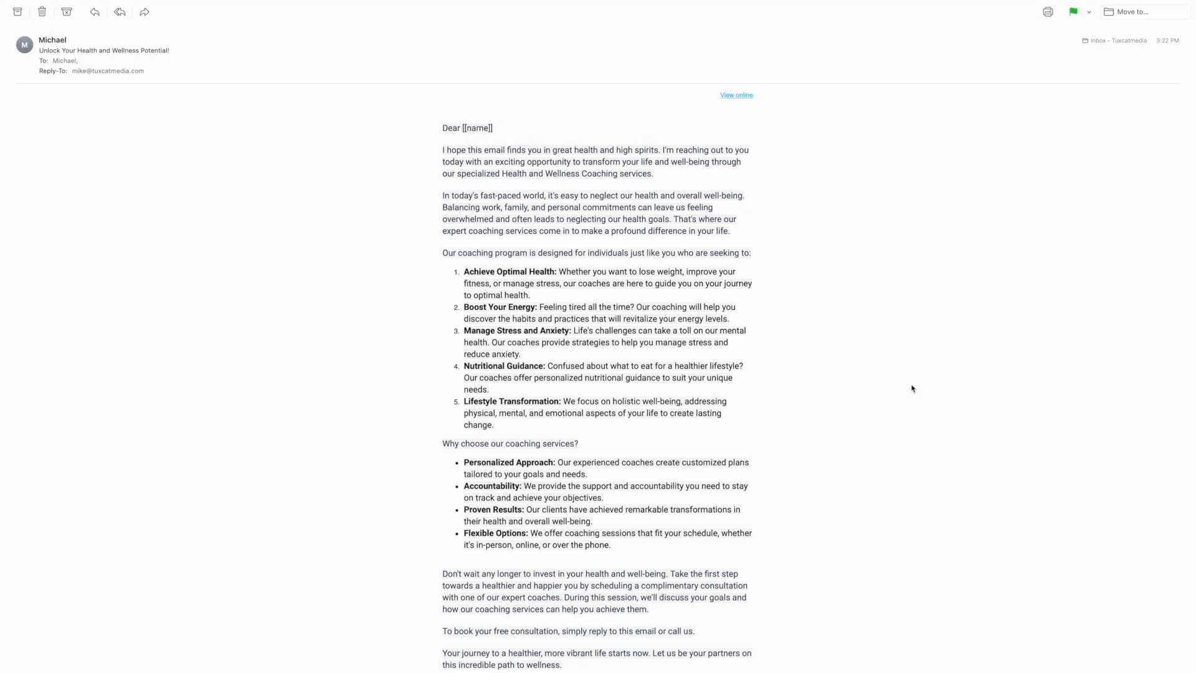
- Check the received test email down to its photo and signature, and save and publish the Free Consultation autoresponder
scroll(865, 403, down, 2)
scroll(865, 403, down, 6)
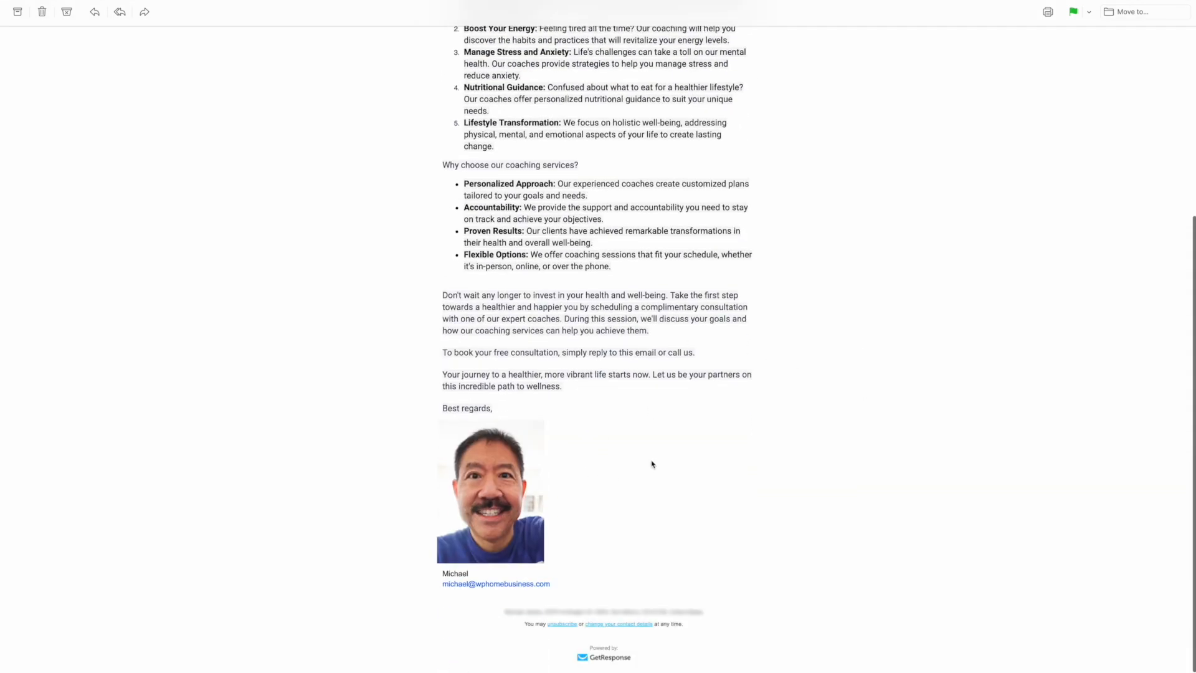
scroll(710, 453, up, 3)
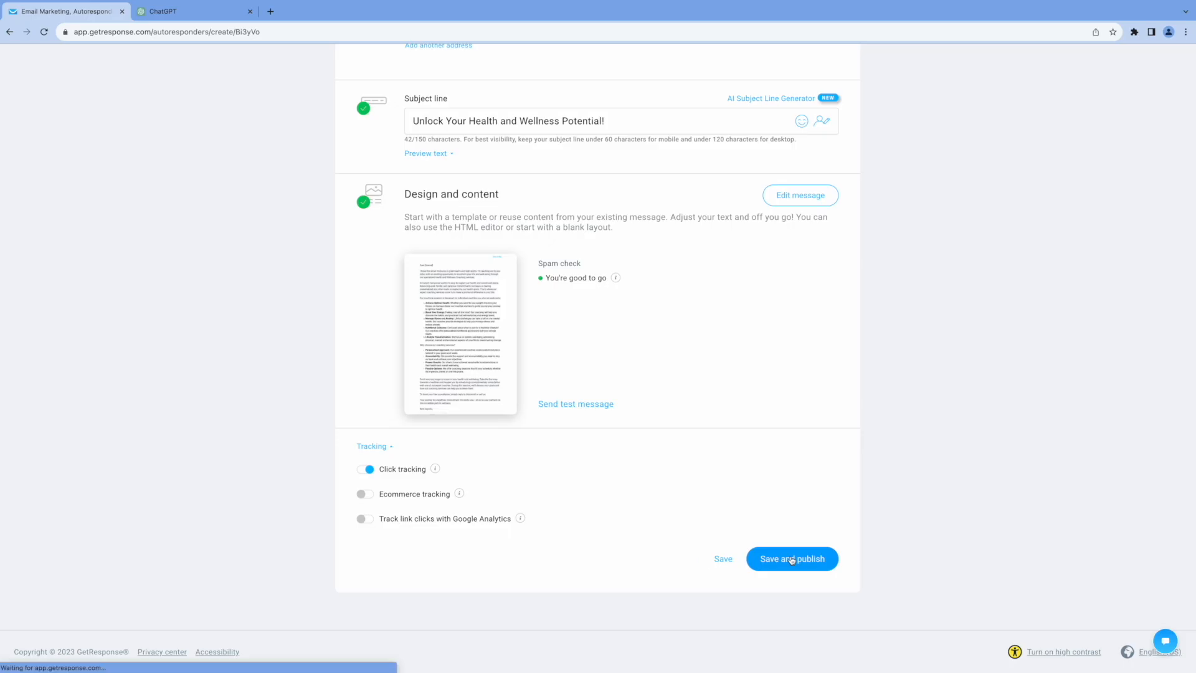
click(792, 560)
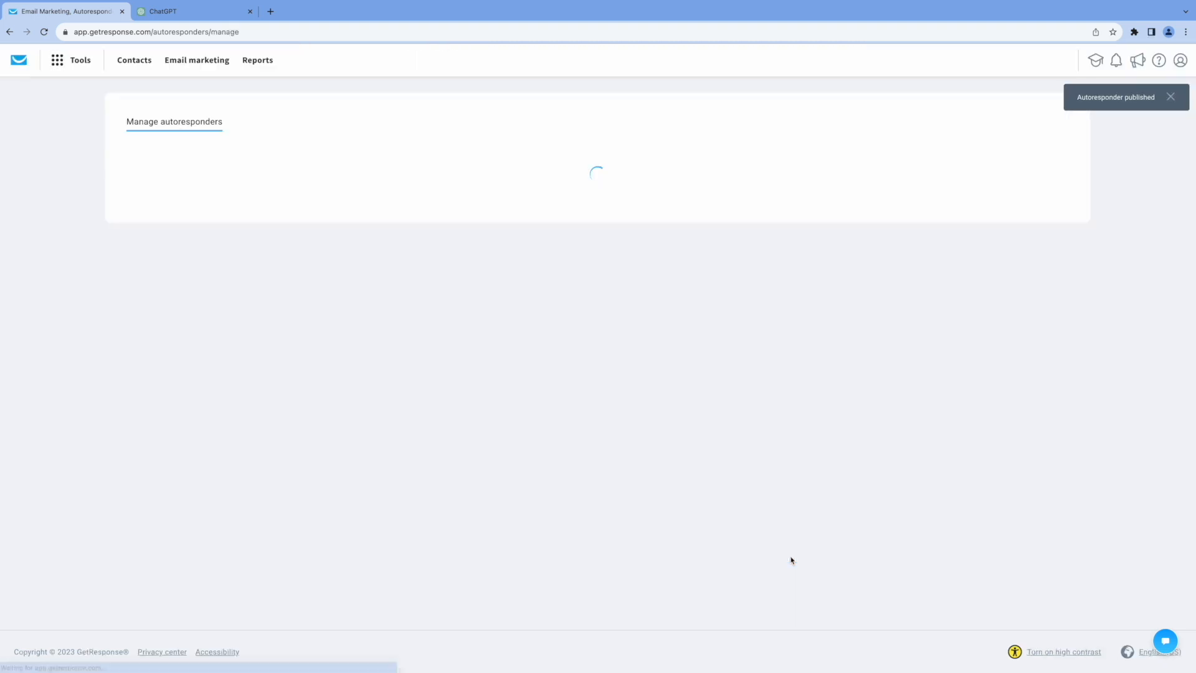